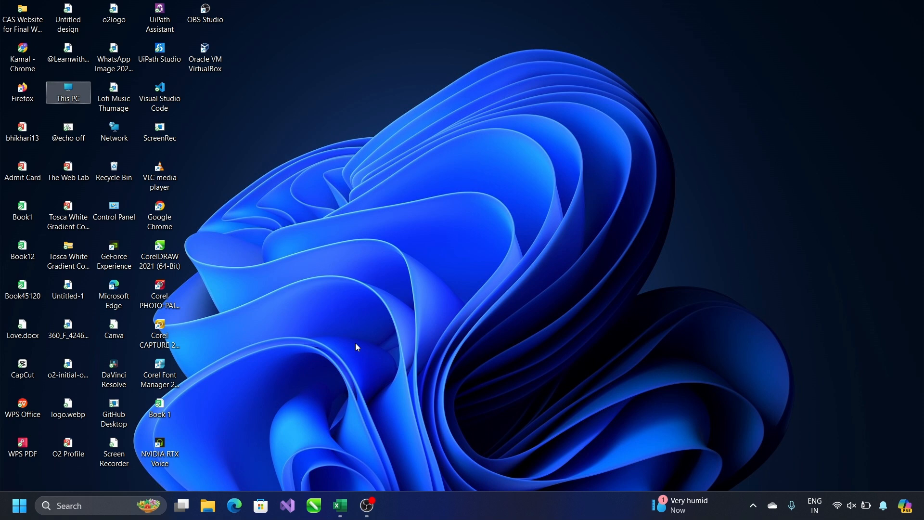
Switch to the open Excel workbook and examine the sales table's columns from S.N. through Month.
{"action": "left_click", "coordinate": [341, 505]}
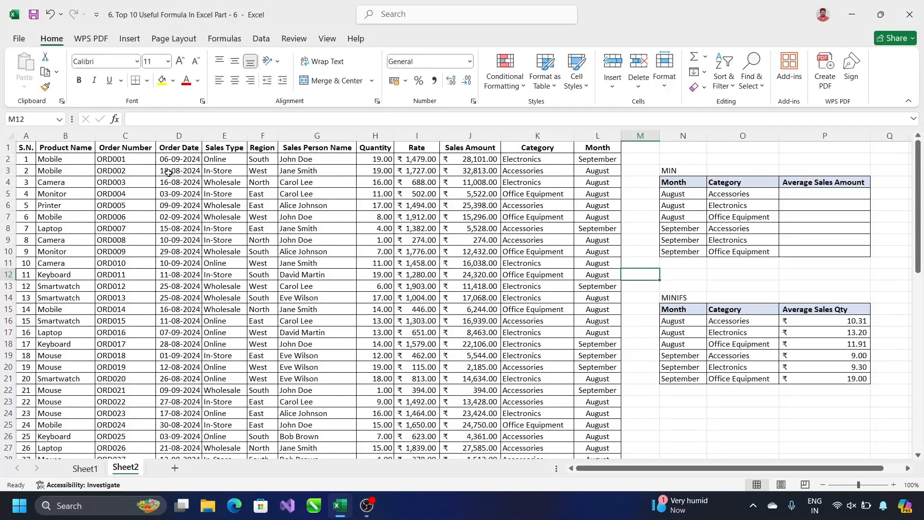
{"action": "left_click_drag", "start_coordinate": [29, 152], "coordinate": [315, 215]}
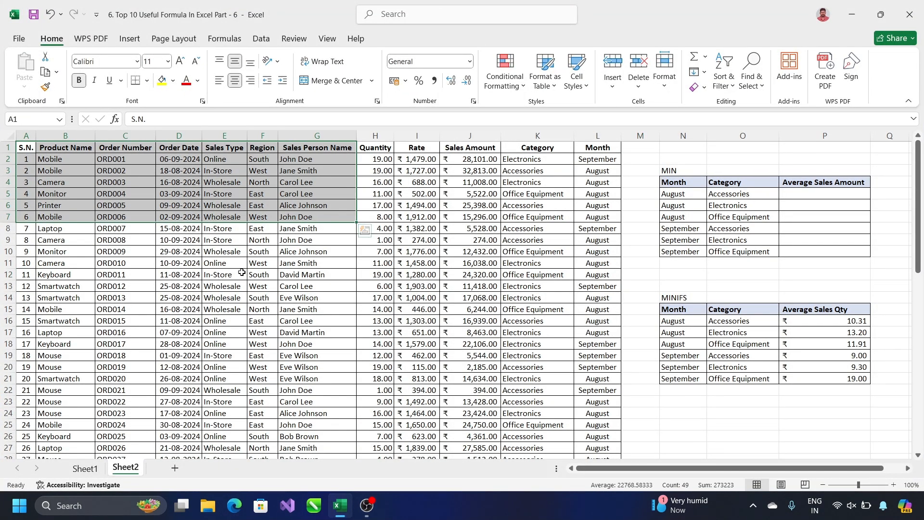
{"action": "left_click", "coordinate": [224, 274]}
{"action": "left_click_drag", "start_coordinate": [84, 161], "coordinate": [82, 321]}
{"action": "left_click_drag", "start_coordinate": [125, 205], "coordinate": [125, 309]}
{"action": "left_click_drag", "start_coordinate": [179, 205], "coordinate": [179, 309]}
{"action": "left_click_drag", "start_coordinate": [228, 216], "coordinate": [227, 287]}
{"action": "left_click_drag", "start_coordinate": [315, 207], "coordinate": [470, 332]}
{"action": "left_click", "coordinate": [370, 162]}
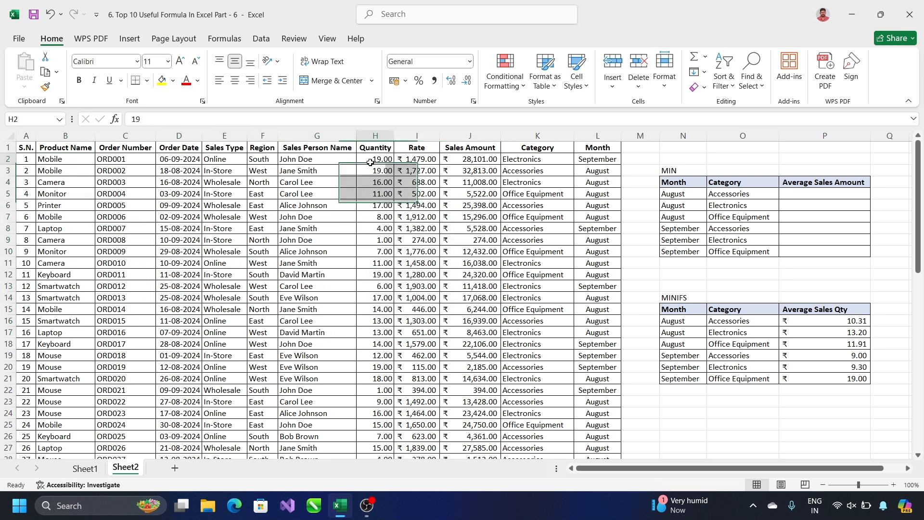
{"action": "left_click", "coordinate": [410, 162]}
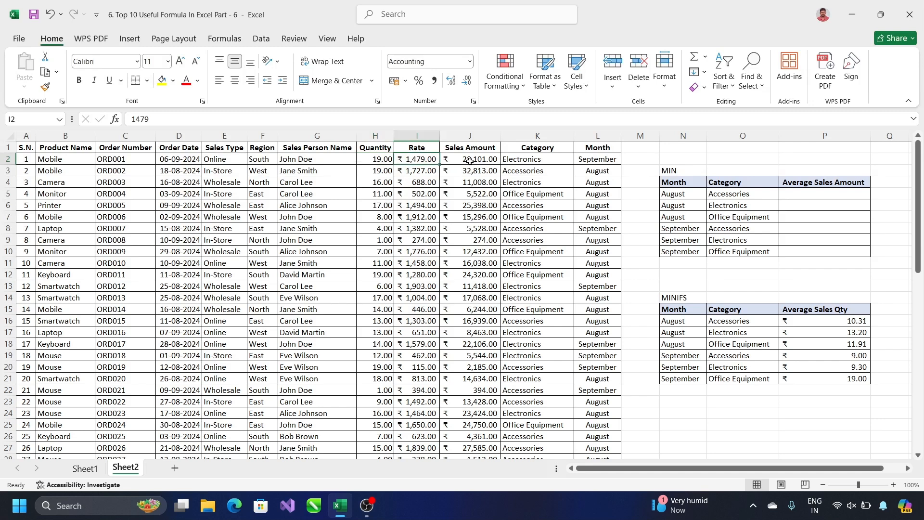
{"action": "left_click_drag", "start_coordinate": [469, 159], "coordinate": [472, 251]}
{"action": "left_click_drag", "start_coordinate": [525, 159], "coordinate": [529, 277]}
{"action": "left_click_drag", "start_coordinate": [601, 159], "coordinate": [595, 249]}
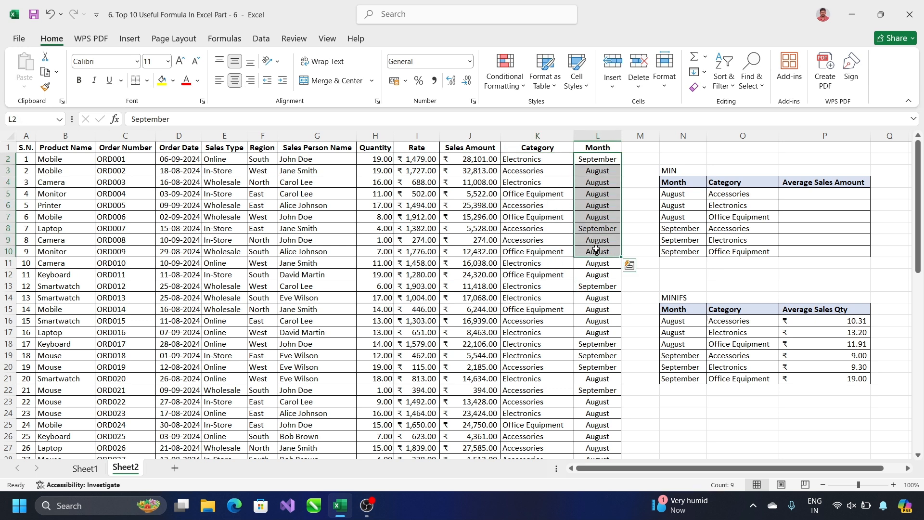
Examine the MIN and MINIFS table headings and the Rate and Sales Amount columns without altering any data.
{"action": "left_click", "coordinate": [686, 170]}
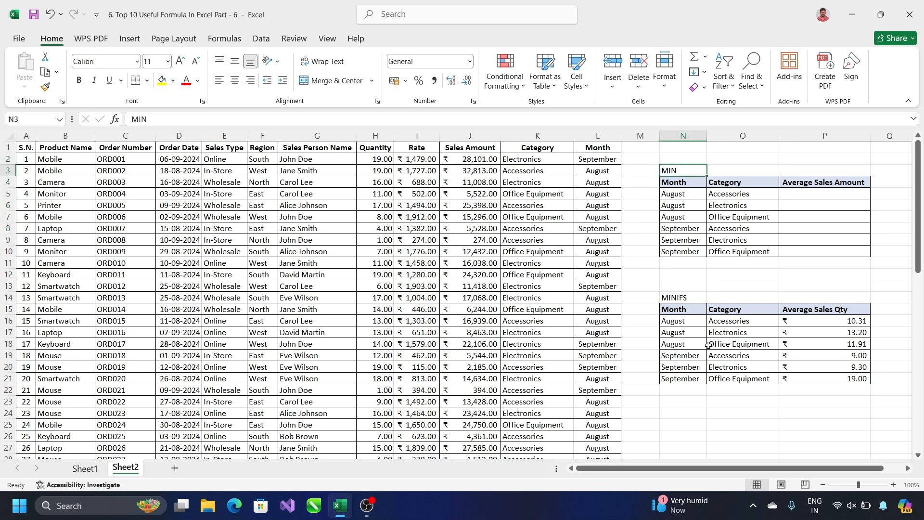
{"action": "left_click", "coordinate": [691, 298]}
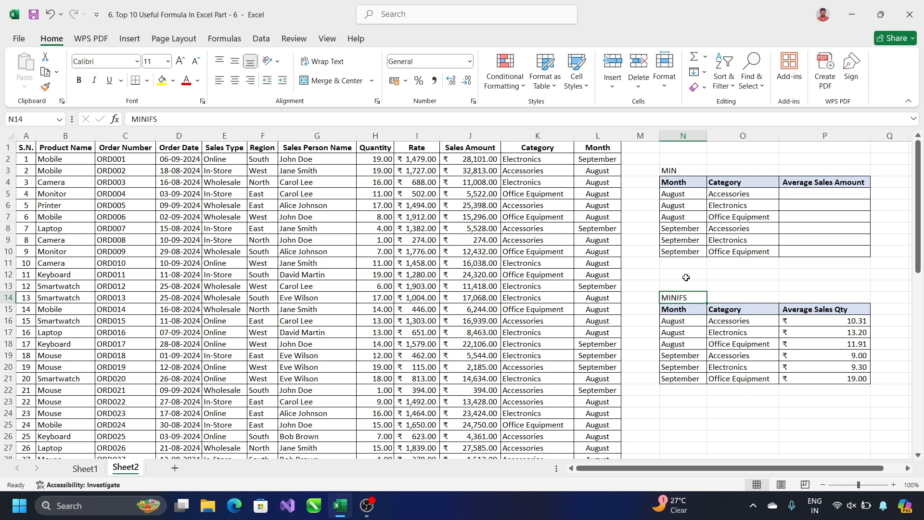
{"action": "left_click", "coordinate": [722, 274]}
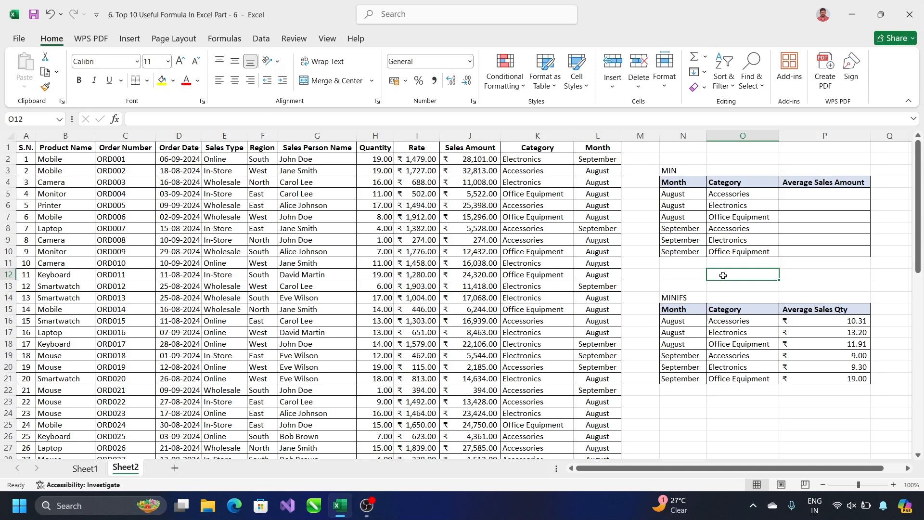
{"action": "left_click_drag", "start_coordinate": [467, 160], "coordinate": [466, 300]}
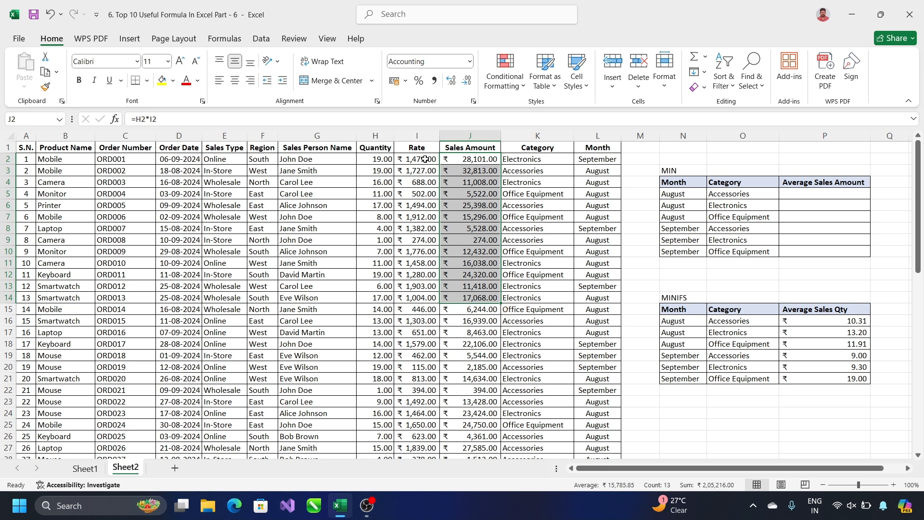
{"action": "left_click_drag", "start_coordinate": [424, 159], "coordinate": [425, 210]}
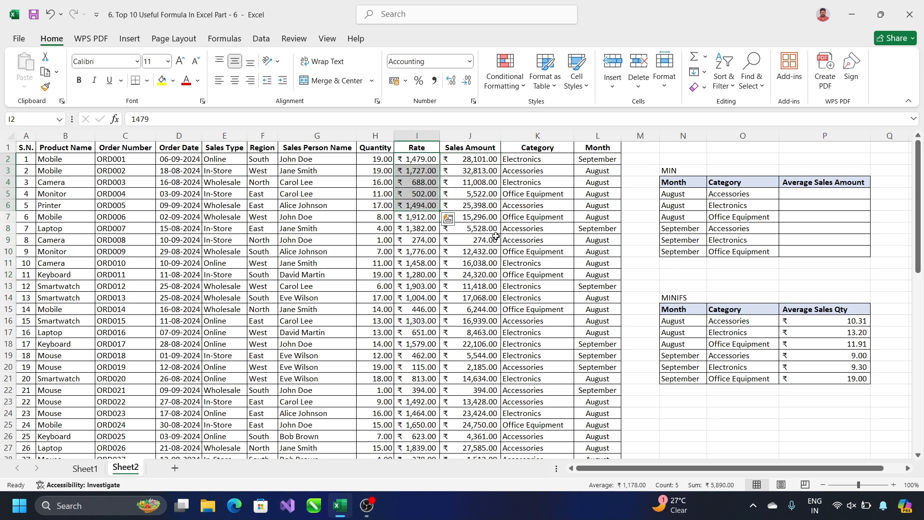
{"action": "left_click_drag", "start_coordinate": [488, 162], "coordinate": [484, 331]}
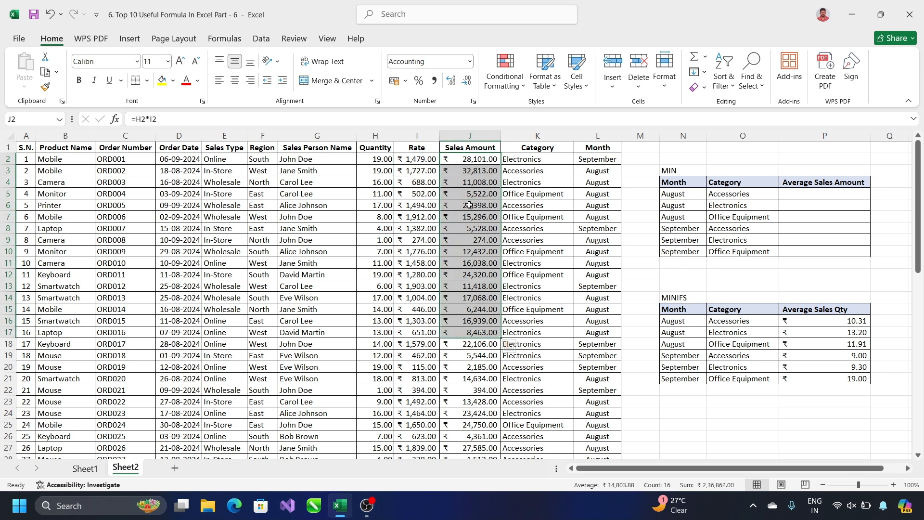
{"action": "left_click_drag", "start_coordinate": [462, 154], "coordinate": [481, 251]}
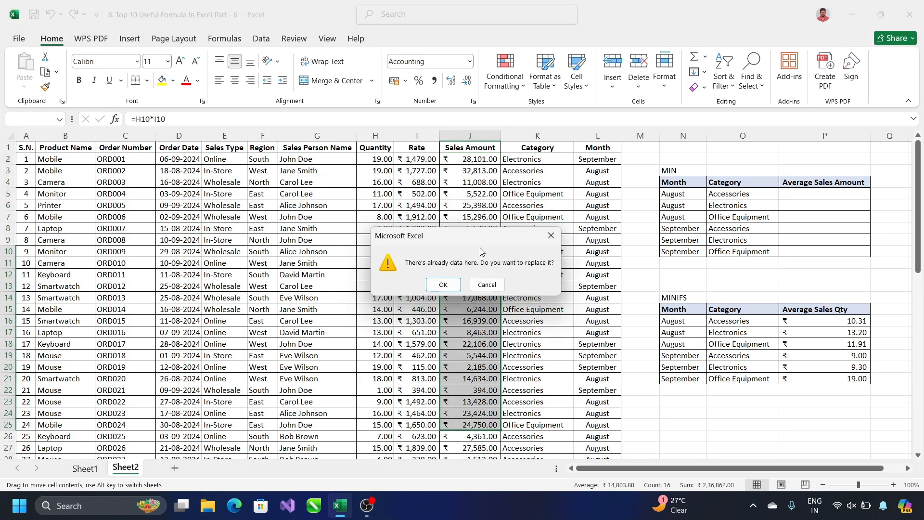
{"action": "left_click", "coordinate": [519, 284]}
{"action": "left_click", "coordinate": [470, 163]}
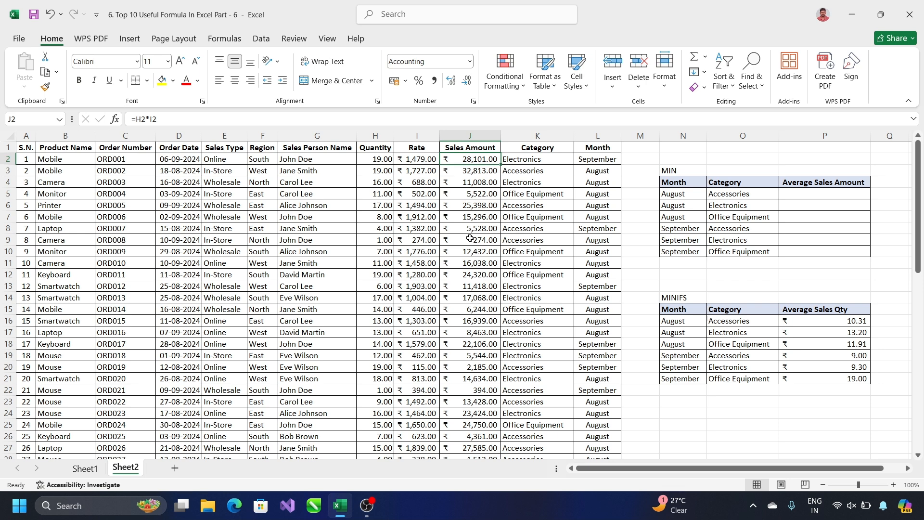
Change the upper summary table's heading in cell N3 to "MINifs".
{"action": "left_click", "coordinate": [816, 193]}
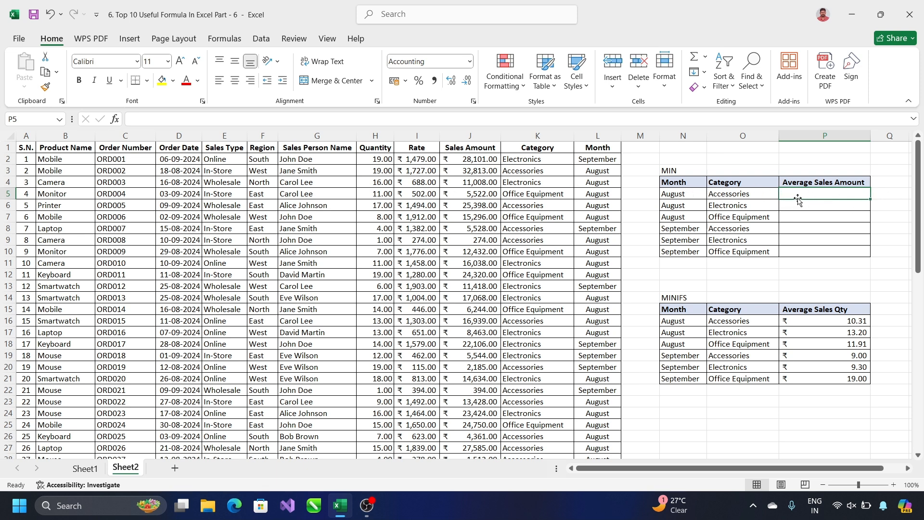
{"action": "scroll", "coordinate": [741, 221], "scroll_direction": "down", "scroll_amount": 1}
{"action": "scroll", "coordinate": [741, 220], "scroll_direction": "up", "scroll_amount": 1}
{"action": "double_click", "coordinate": [680, 170]}
{"action": "type", "text": "ifs"}
{"action": "key", "text": "ctrl+Return"}
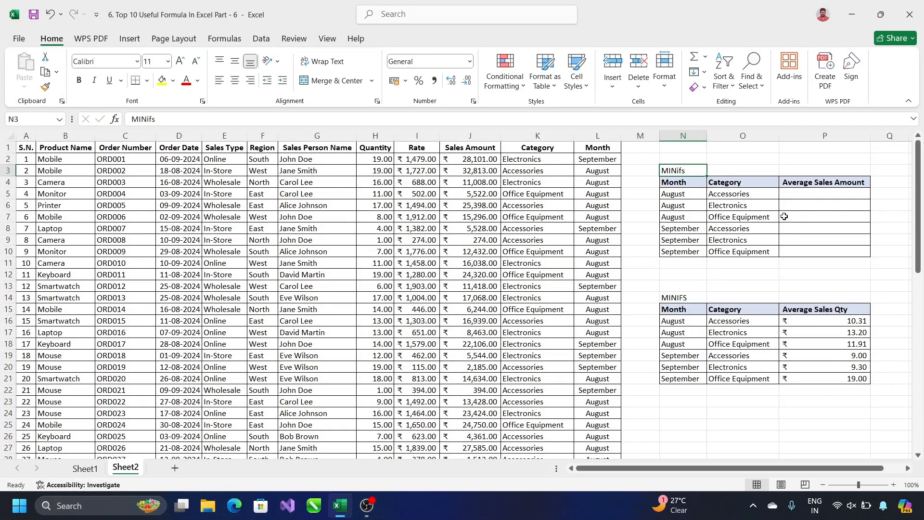
Review the whole Sales Amount column by selecting it from J2 down to its last row.
{"action": "scroll", "coordinate": [701, 266], "scroll_direction": "down", "scroll_amount": 2}
{"action": "scroll", "coordinate": [701, 283], "scroll_direction": "up", "scroll_amount": 2}
{"action": "left_click", "coordinate": [455, 162]}
{"action": "key", "text": "ctrl+shift+Down"}
{"action": "scroll", "coordinate": [670, 303], "scroll_direction": "up", "scroll_amount": 10}
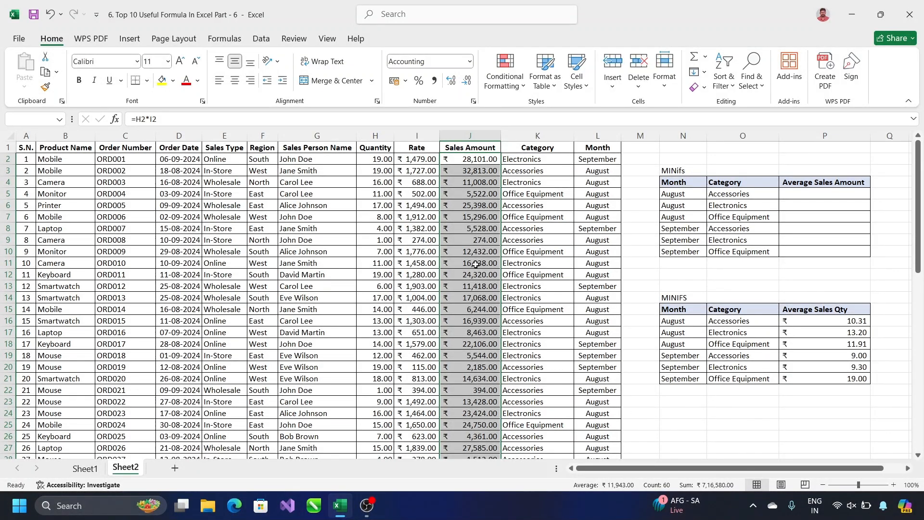
{"action": "scroll", "coordinate": [475, 264], "scroll_direction": "down", "scroll_amount": 3}
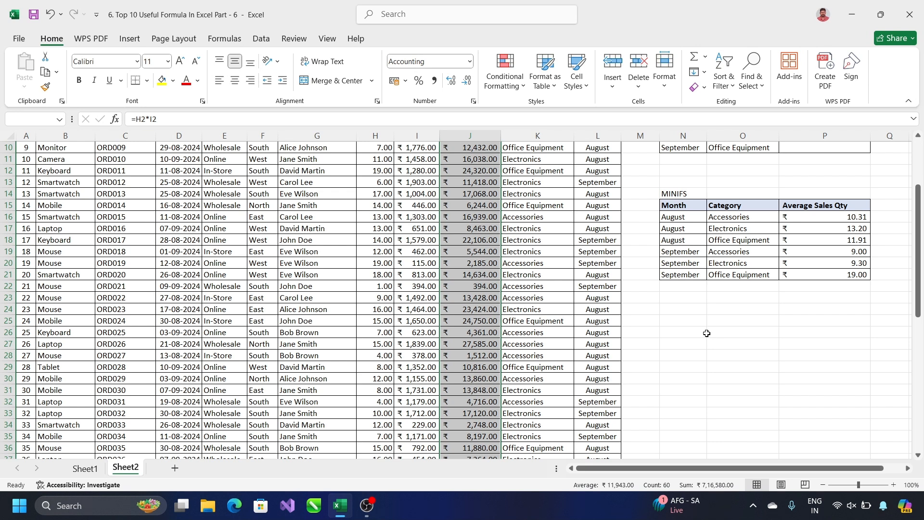
Move both summary tables in N3:P23 to the empty area starting at cell O32.
{"action": "scroll", "coordinate": [705, 334], "scroll_direction": "up", "scroll_amount": 3}
{"action": "left_click_drag", "start_coordinate": [664, 168], "coordinate": [813, 403]}
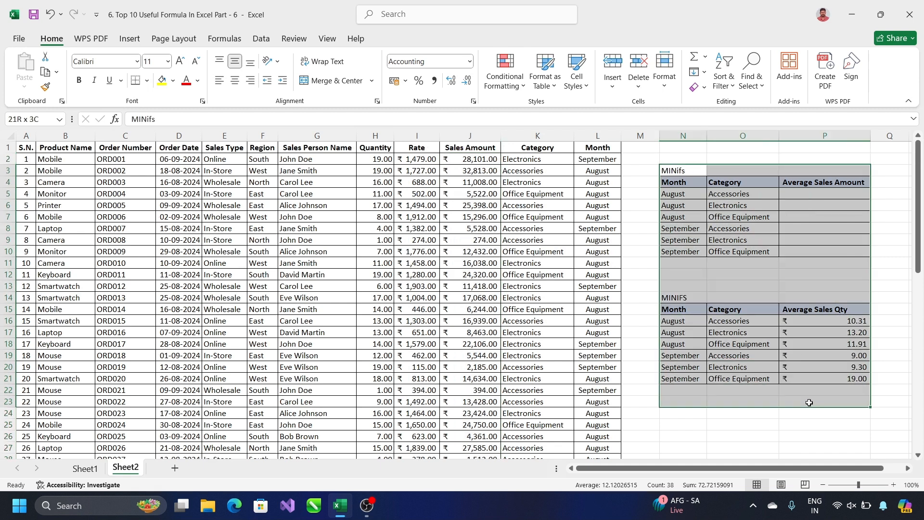
{"action": "key", "text": "ctrl+c"}
{"action": "scroll", "coordinate": [734, 474], "scroll_direction": "right", "scroll_amount": 1}
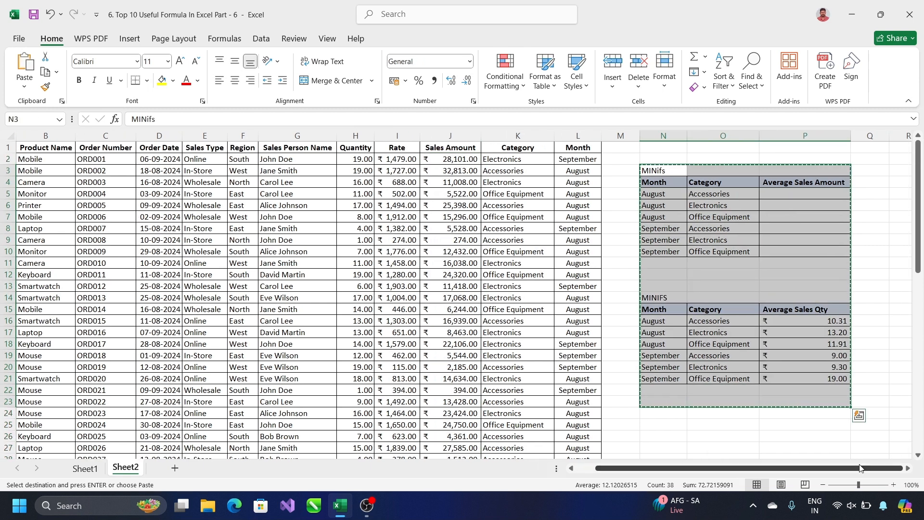
{"action": "scroll", "coordinate": [720, 384], "scroll_direction": "down", "scroll_amount": 6}
{"action": "left_click", "coordinate": [691, 299]}
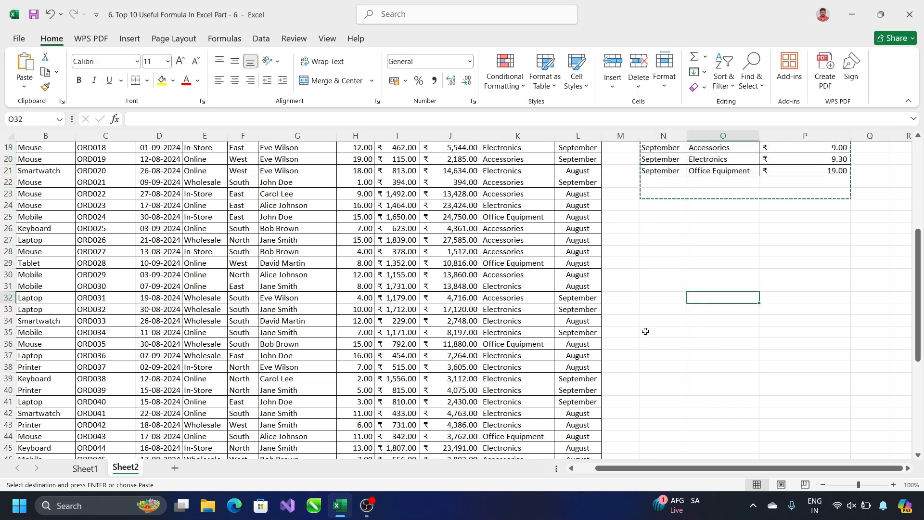
{"action": "key", "text": "ctrl+v"}
{"action": "scroll", "coordinate": [708, 315], "scroll_direction": "up", "scroll_amount": 6}
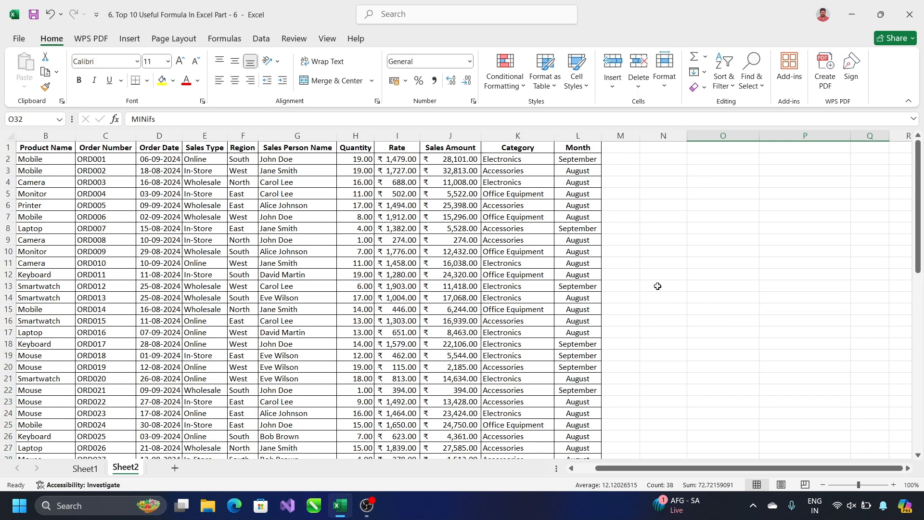
Enter the label "Minimum Sales Value" in cell N5.
{"action": "left_click", "coordinate": [657, 173]}
{"action": "left_click", "coordinate": [703, 195]}
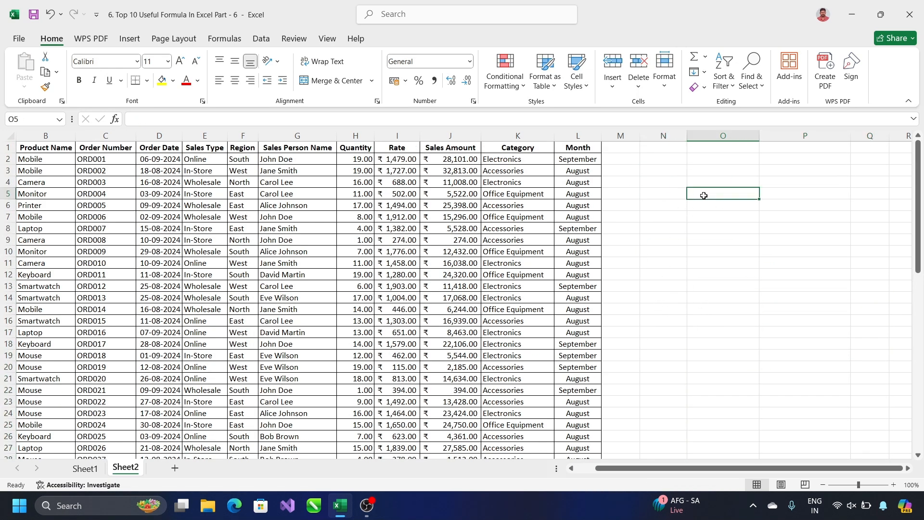
{"action": "key", "text": "Left"}
{"action": "type", "text": "M"}
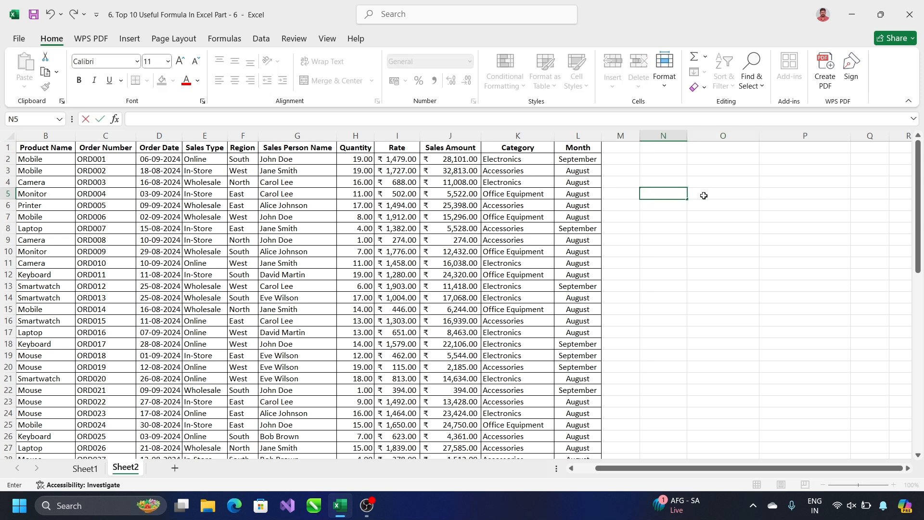
{"action": "type", "text": "inimum Sales Value"}
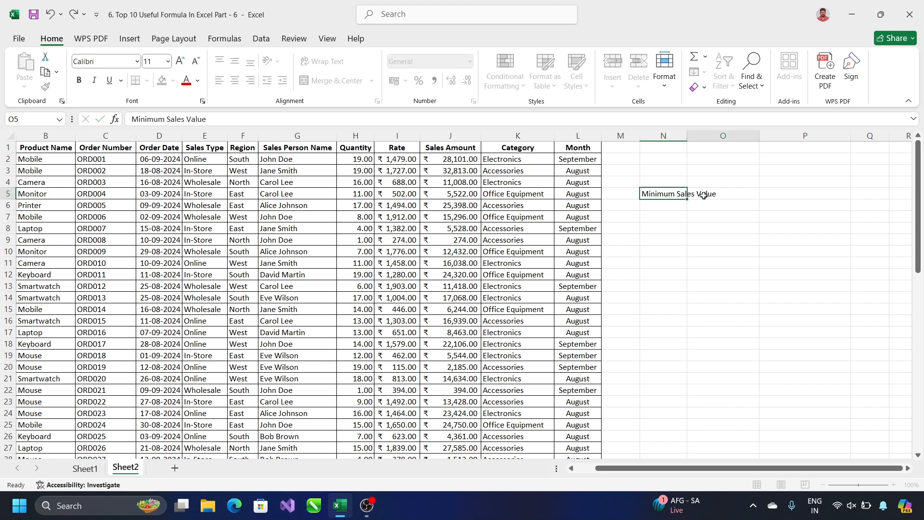
{"action": "key", "text": "Tab"}
Make the Minimum Sales Value label bold and widen column N to fit it.
{"action": "double_click", "coordinate": [688, 135]}
{"action": "left_click", "coordinate": [673, 197]}
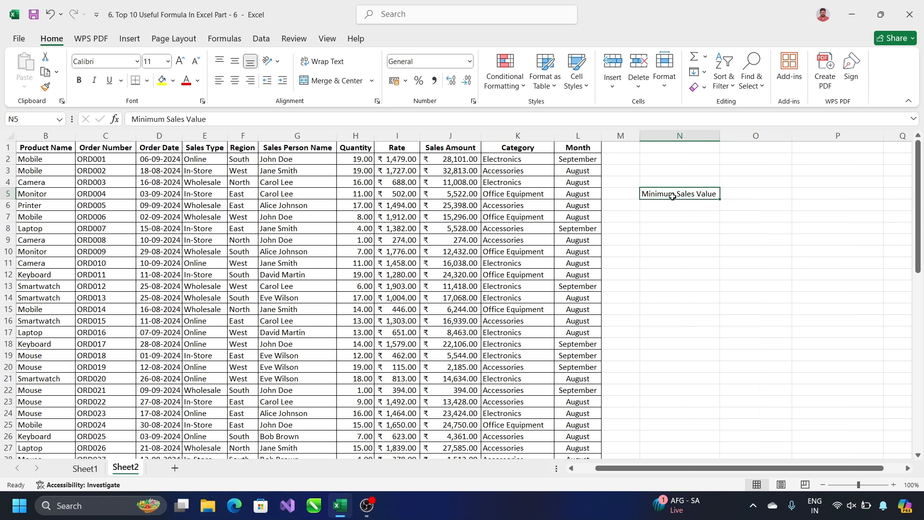
{"action": "key", "text": "ctrl+b"}
{"action": "left_click", "coordinate": [680, 239]}
{"action": "left_click_drag", "start_coordinate": [721, 138], "coordinate": [723, 138]}
Enter the formula =MIN(J2,J3,J4,J5) in cell O5 to find the smallest of the first four sales amounts.
{"action": "left_click", "coordinate": [751, 193]}
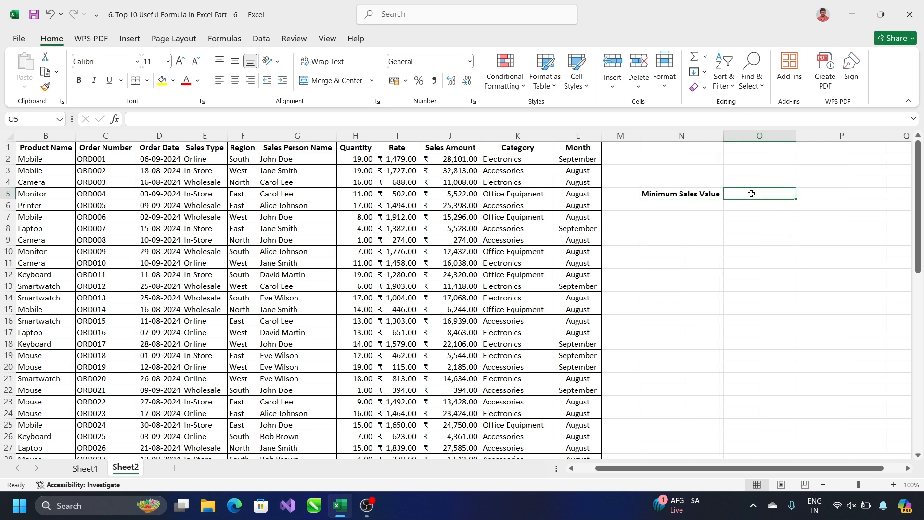
{"action": "type", "text": "="}
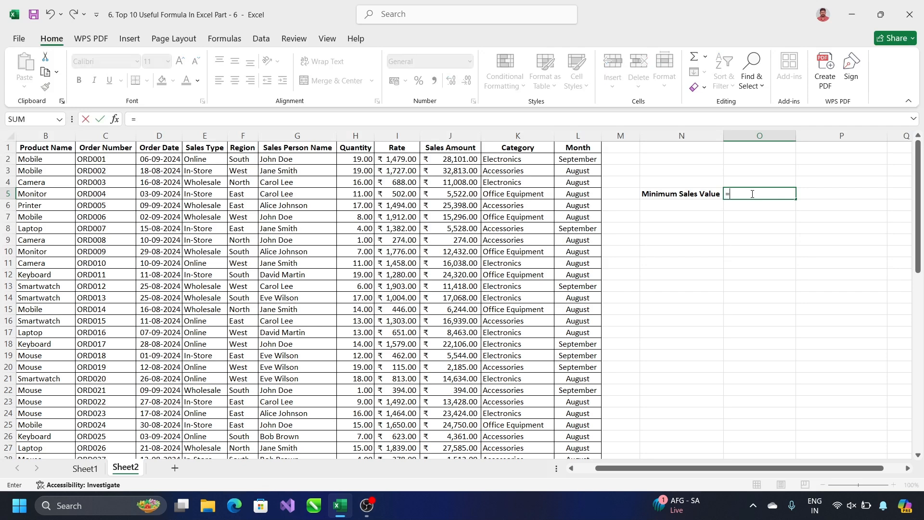
{"action": "type", "text": "min"}
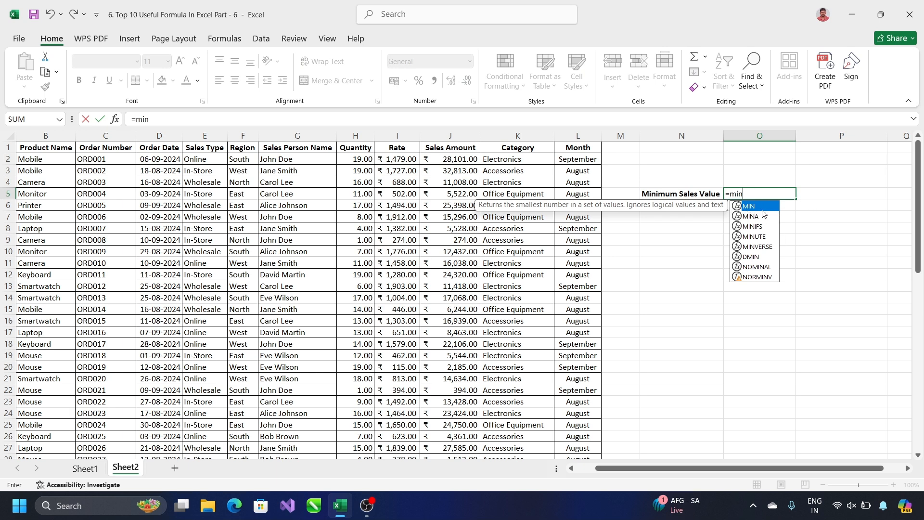
{"action": "key", "text": "Tab"}
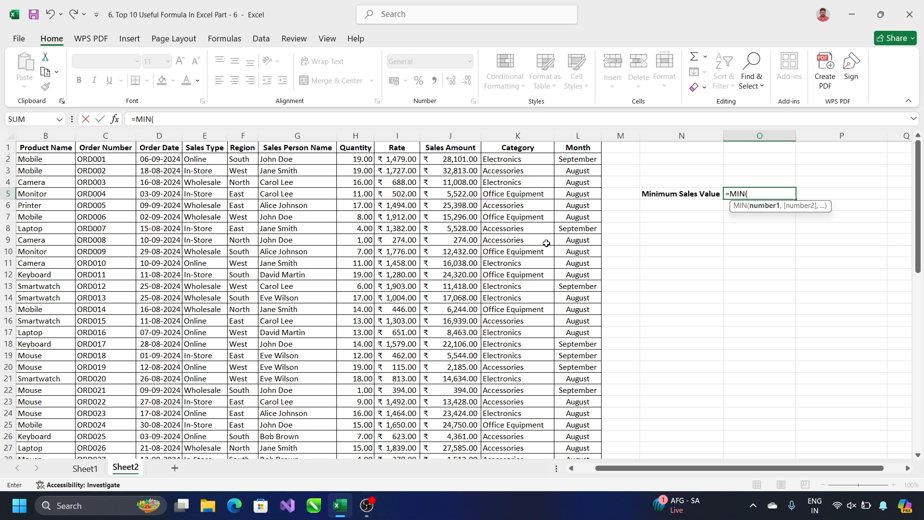
{"action": "left_click", "coordinate": [464, 160]}
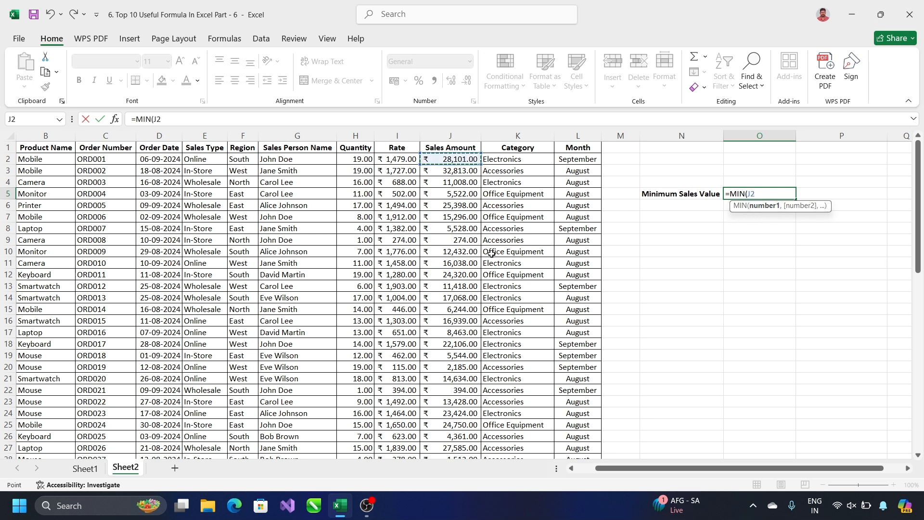
{"action": "type", "text": ","}
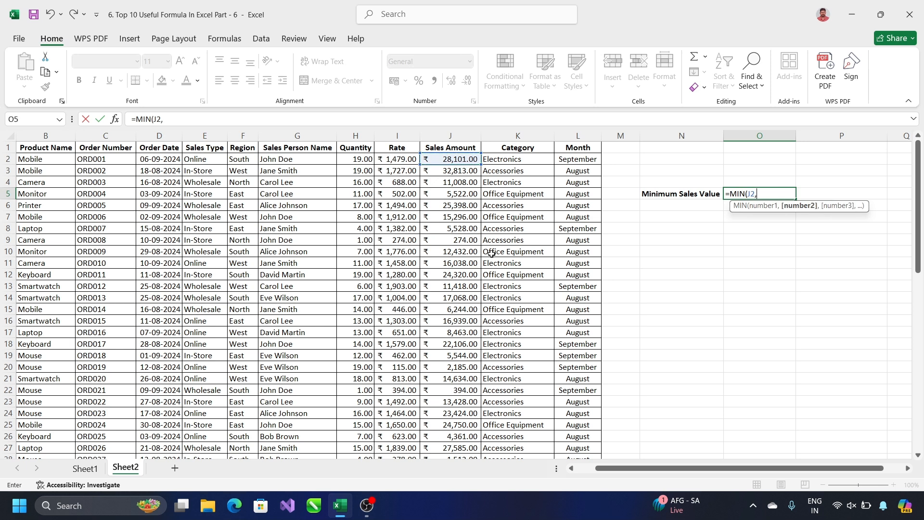
{"action": "left_click", "coordinate": [440, 169]}
{"action": "type", "text": ","}
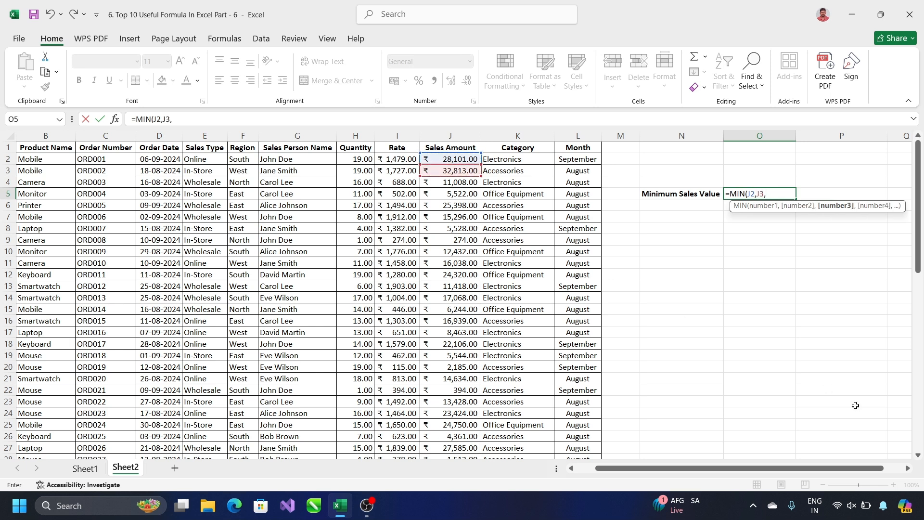
{"action": "left_click", "coordinate": [464, 184]}
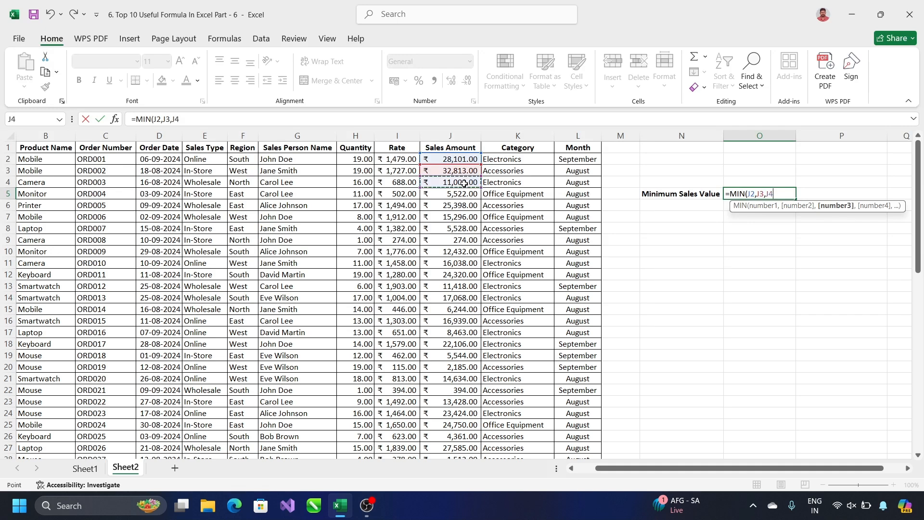
{"action": "type", "text": ","}
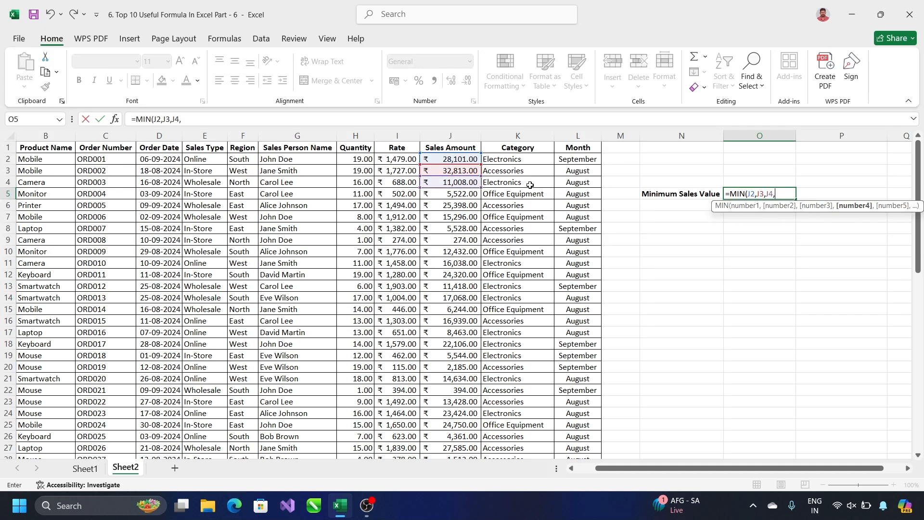
{"action": "left_click", "coordinate": [440, 198]}
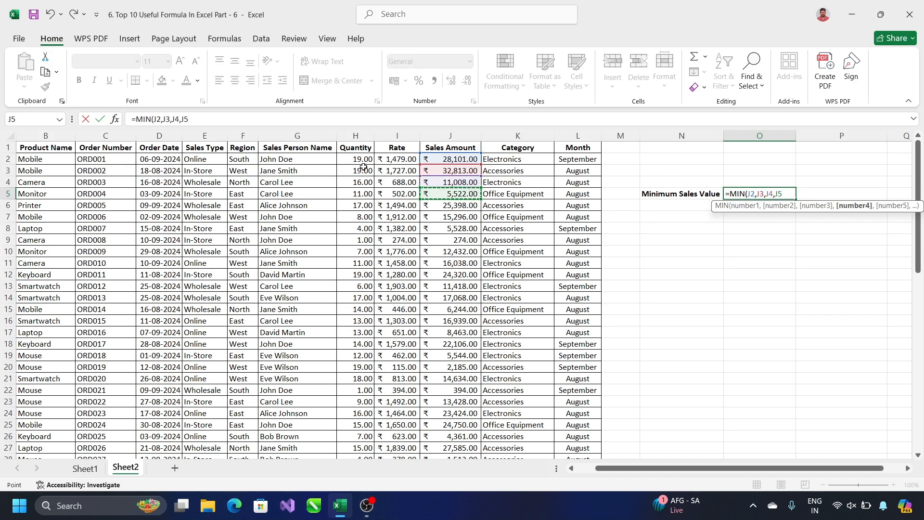
{"action": "left_click", "coordinate": [258, 121]}
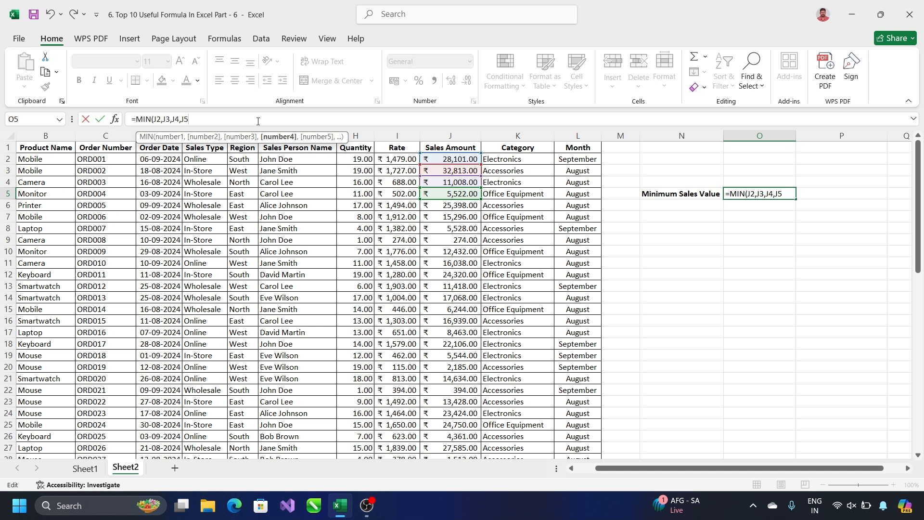
{"action": "type", "text": ")"}
{"action": "key", "text": "Return"}
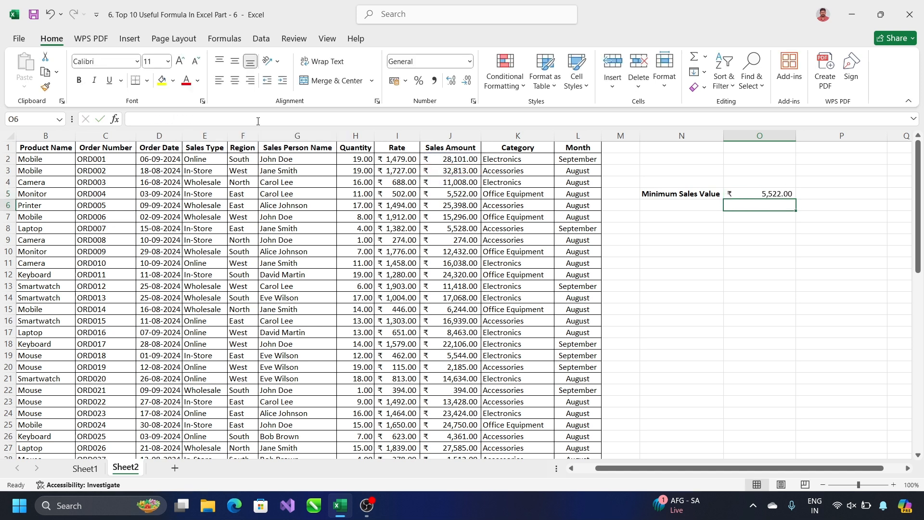
Check the MIN formula in O5 against its source cells J2:J5.
{"action": "left_click", "coordinate": [755, 190]}
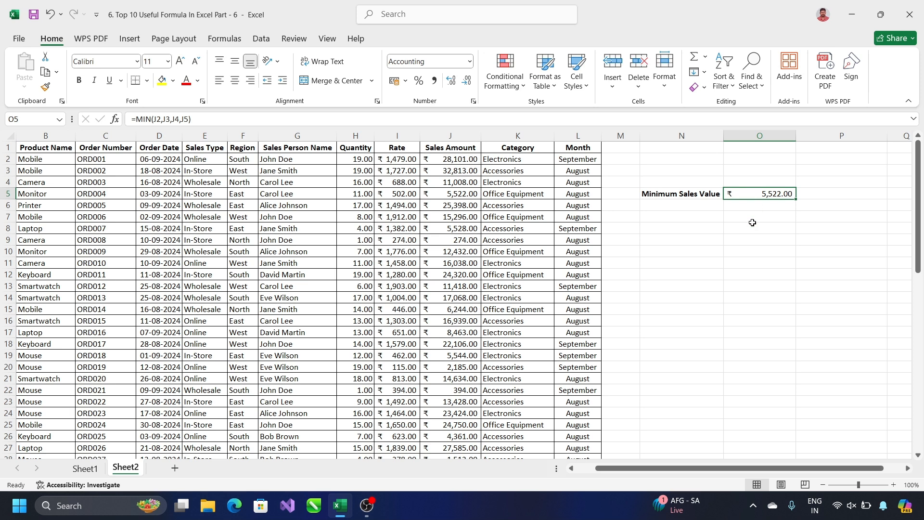
{"action": "left_click_drag", "start_coordinate": [442, 161], "coordinate": [447, 197]}
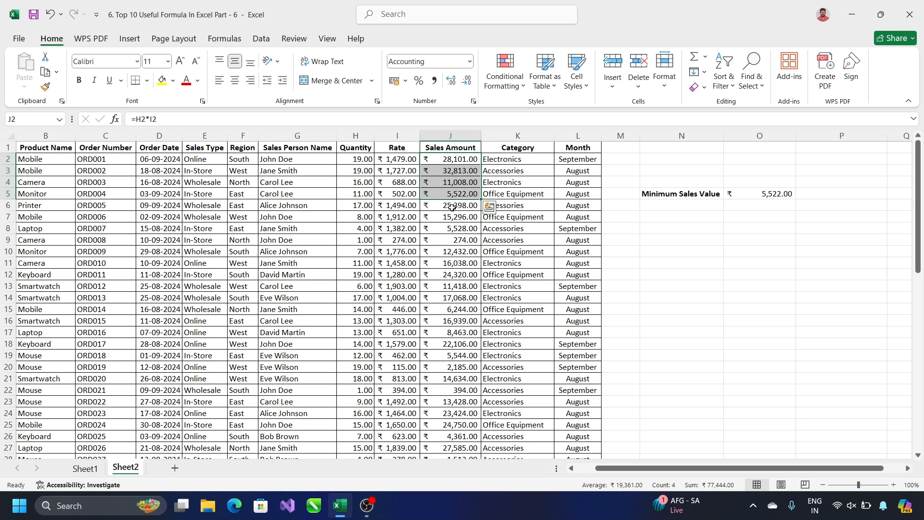
{"action": "left_click", "coordinate": [748, 197]}
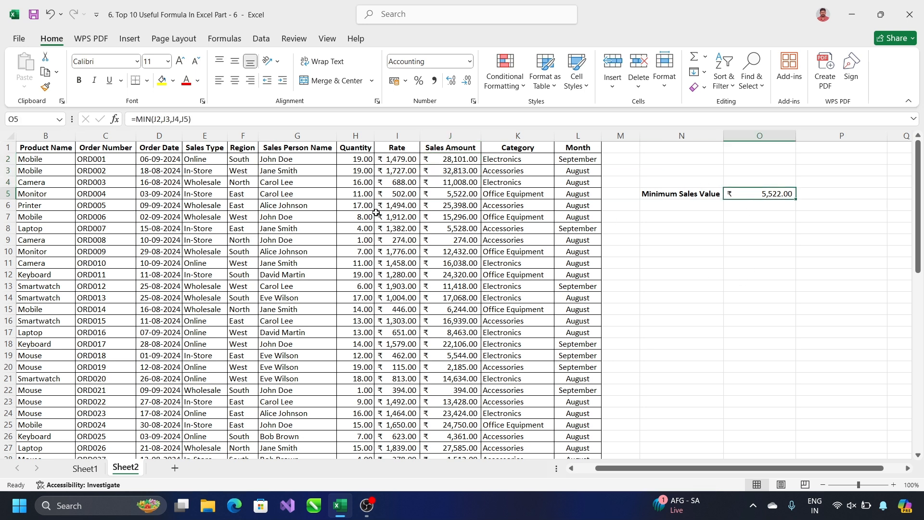
{"action": "double_click", "coordinate": [741, 196]}
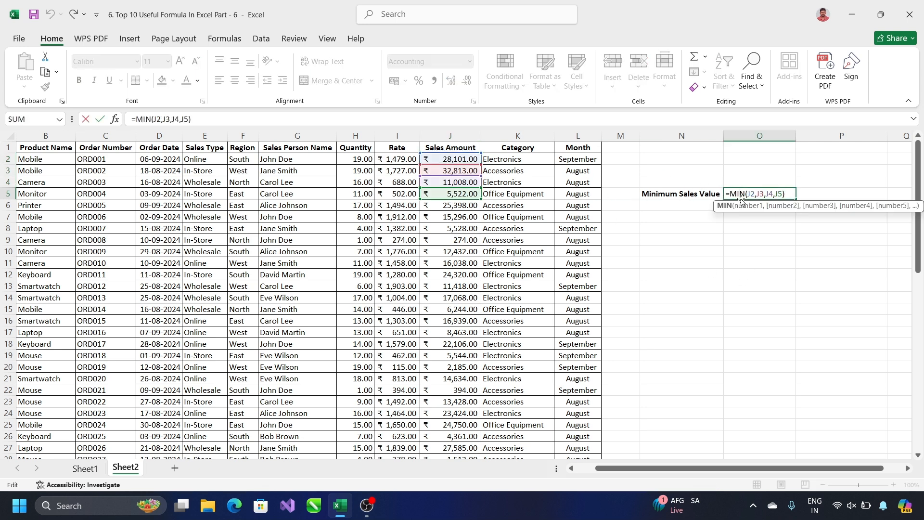
{"action": "key", "text": "Return"}
Copy the Minimum Sales Value label from N5 into N6 and enter =MIN(J2:J61) in O6.
{"action": "left_click", "coordinate": [661, 206]}
{"action": "key", "text": "ctrl+d"}
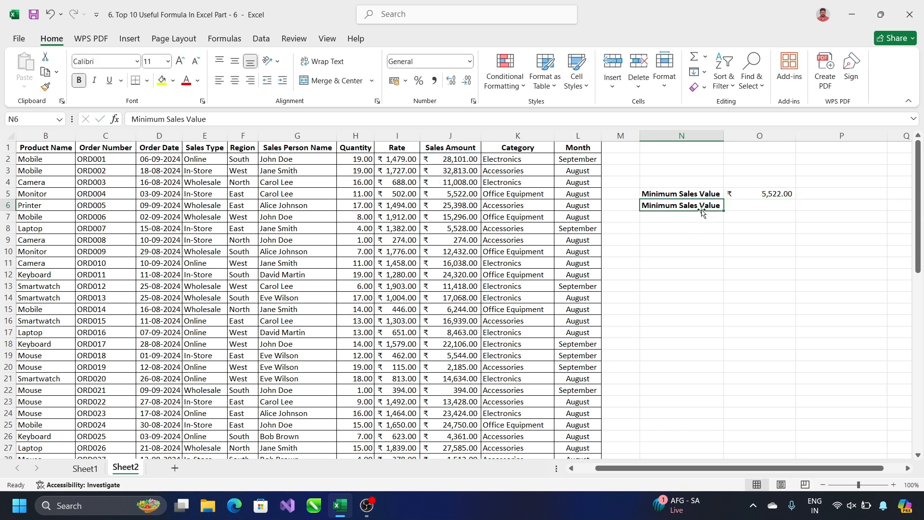
{"action": "left_click", "coordinate": [759, 204]}
{"action": "type", "text": "=min"}
{"action": "key", "text": "Tab"}
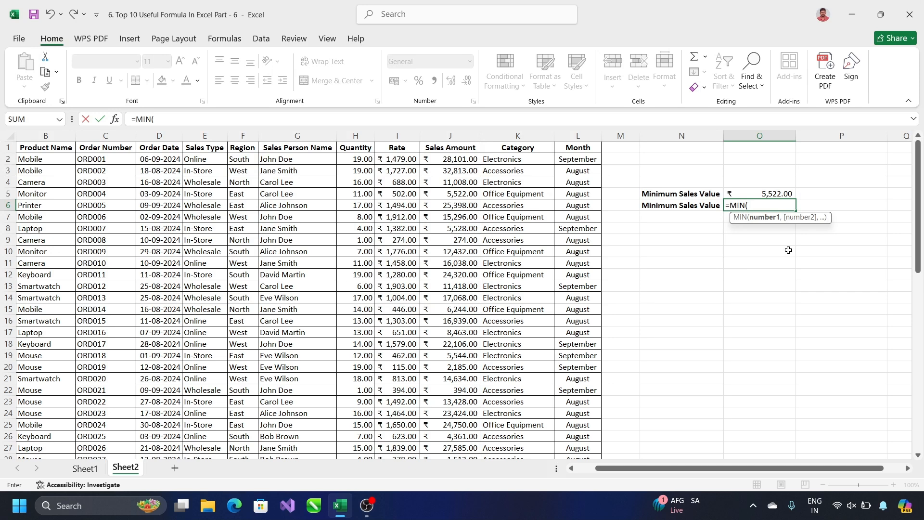
{"action": "left_click", "coordinate": [462, 163]}
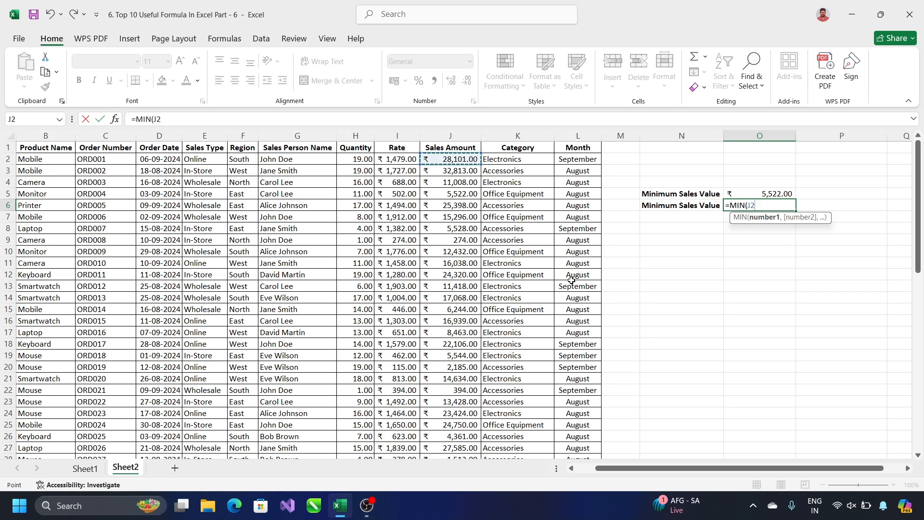
{"action": "key", "text": "ctrl+shift+Down"}
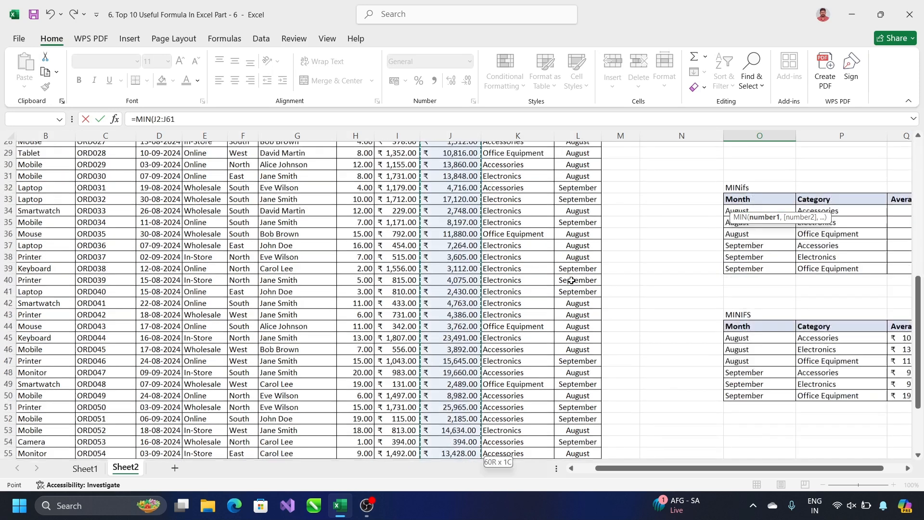
{"action": "scroll", "coordinate": [343, 249], "scroll_direction": "up", "scroll_amount": 4}
{"action": "scroll", "coordinate": [342, 248], "scroll_direction": "up", "scroll_amount": 7}
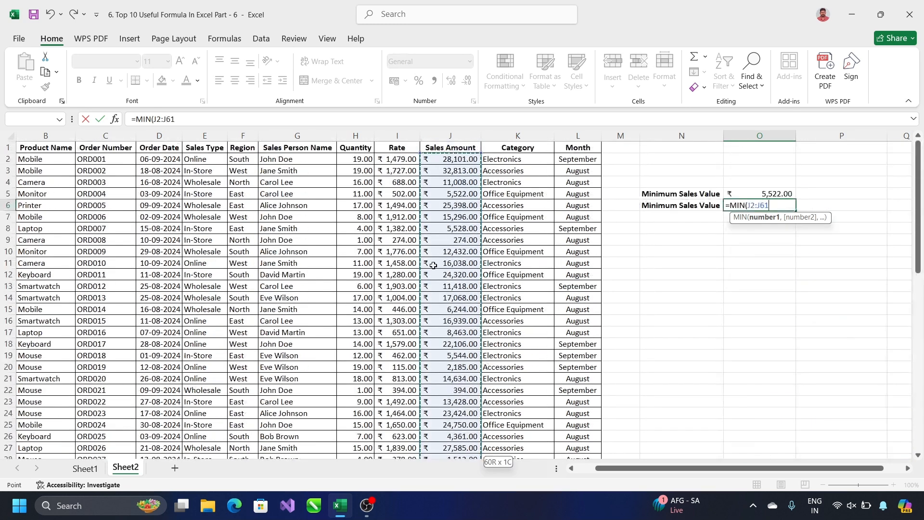
{"action": "left_click", "coordinate": [277, 119]}
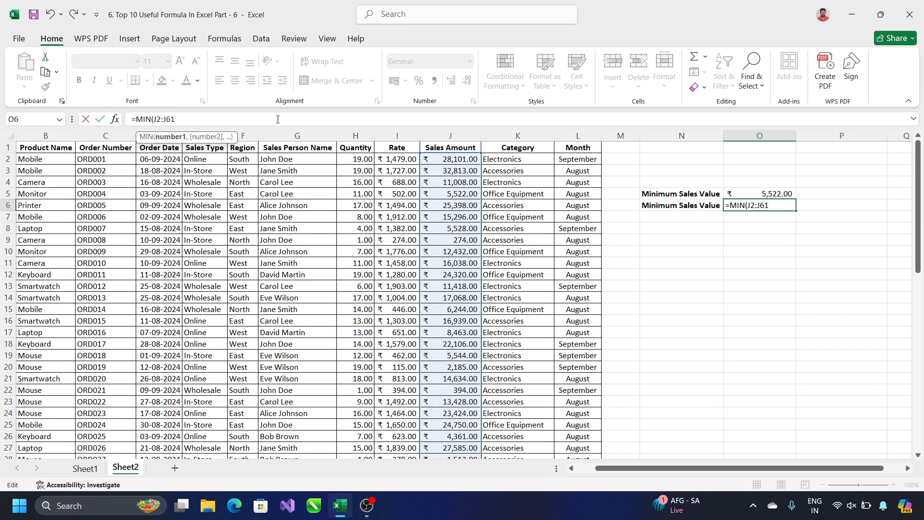
{"action": "type", "text": ")"}
{"action": "key", "text": "Return"}
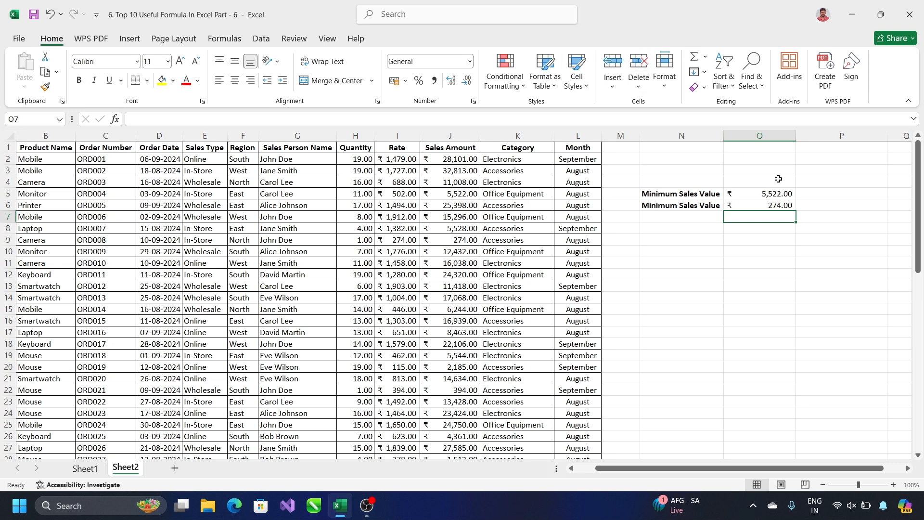
Review the minimum in O6 against the full Sales Amount range J2:J61, and look over both labelled results.
{"action": "left_click", "coordinate": [757, 205]}
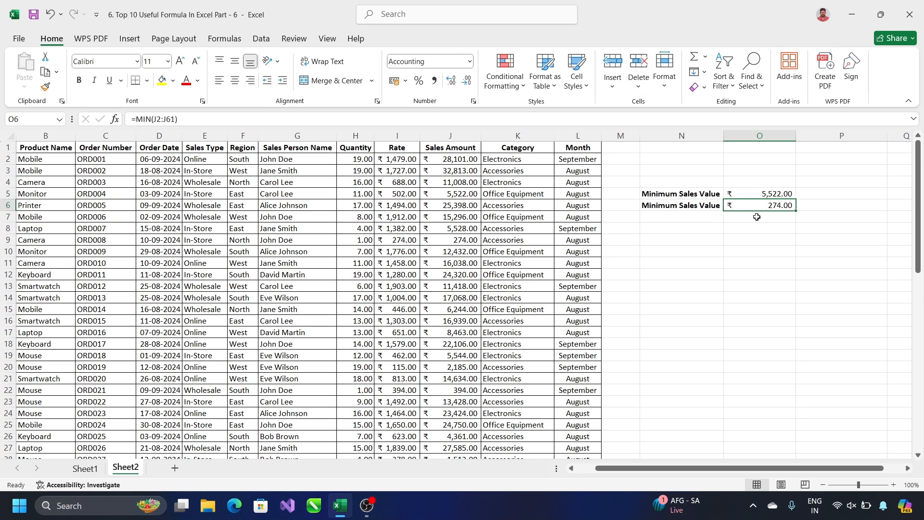
{"action": "left_click_drag", "start_coordinate": [465, 157], "coordinate": [467, 438]}
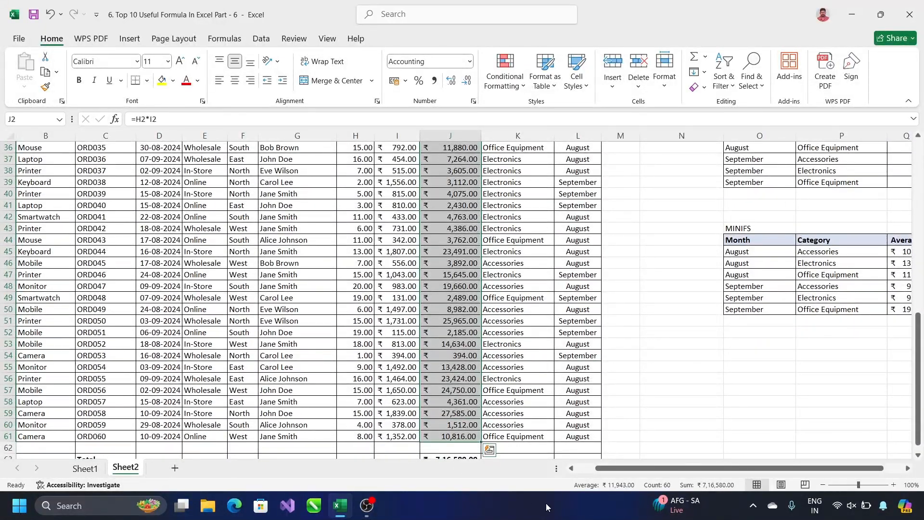
{"action": "scroll", "coordinate": [692, 399], "scroll_direction": "up", "scroll_amount": 12}
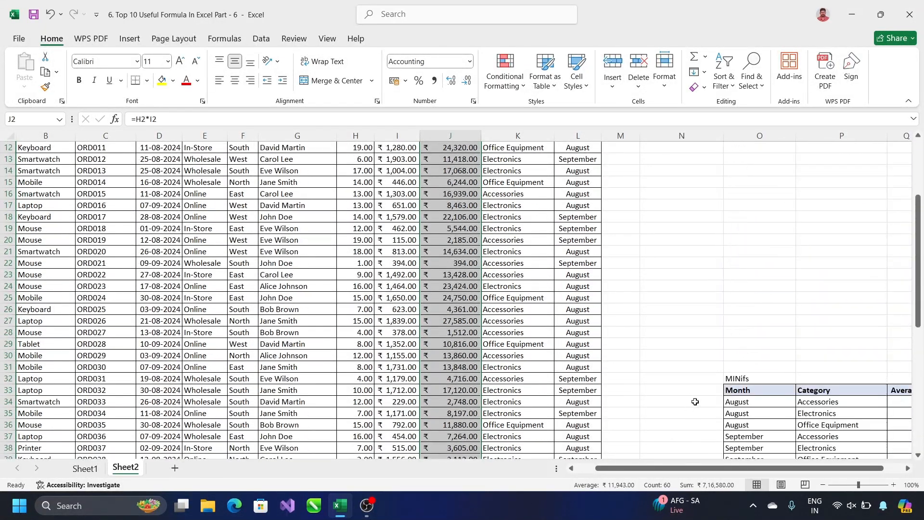
{"action": "left_click", "coordinate": [764, 206]}
{"action": "left_click", "coordinate": [758, 318]}
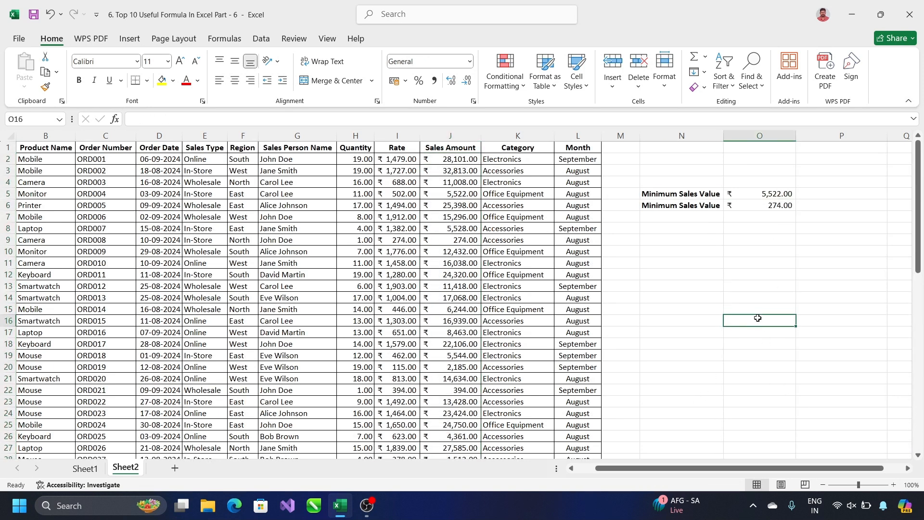
{"action": "left_click_drag", "start_coordinate": [666, 199], "coordinate": [788, 237]}
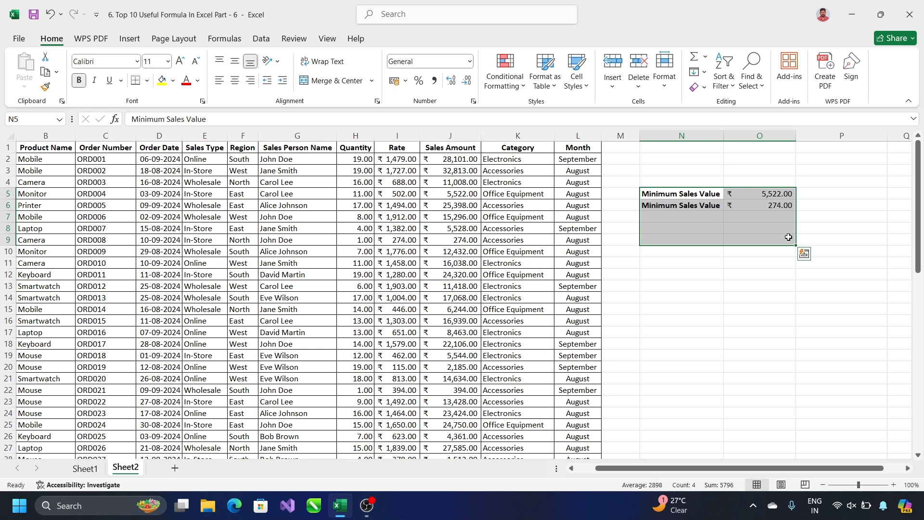
Enter the sample numbers 1, 2, 3, 4, 5 and 6 in cells N10 to N15.
{"action": "left_click", "coordinate": [698, 254]}
{"action": "type", "text": "1"}
{"action": "key", "text": "Return"}
{"action": "type", "text": "2"}
{"action": "key", "text": "Return"}
{"action": "type", "text": "3"}
{"action": "key", "text": "Return"}
{"action": "type", "text": "4"}
{"action": "key", "text": "Return"}
{"action": "type", "text": "5"}
{"action": "key", "text": "Return"}
{"action": "type", "text": "6"}
{"action": "key", "text": "Return"}
Enter the formula =MIN(N10:N15) in cell O10 and check it against the sample numbers.
{"action": "key", "text": "Up"}
{"action": "key", "text": "Up"}
{"action": "key", "text": "Up"}
{"action": "key", "text": "Up"}
{"action": "key", "text": "Up"}
{"action": "key", "text": "Up"}
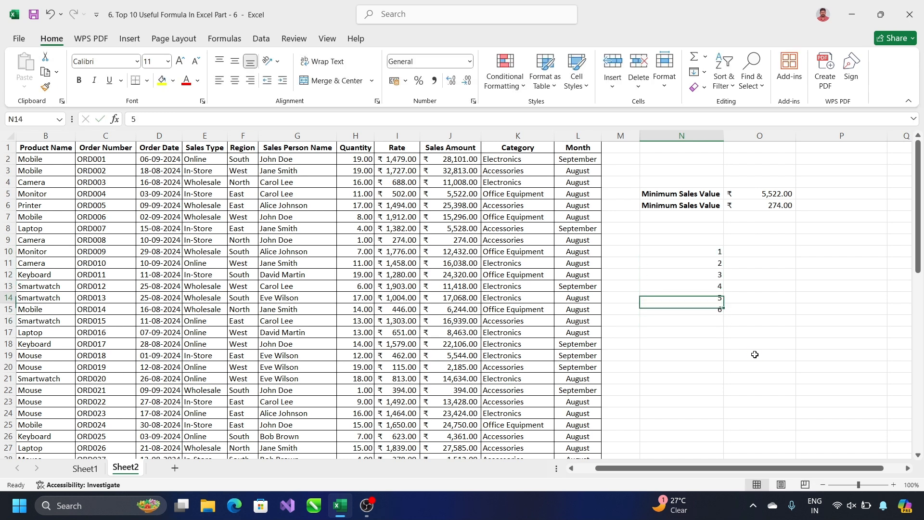
{"action": "key", "text": "Right"}
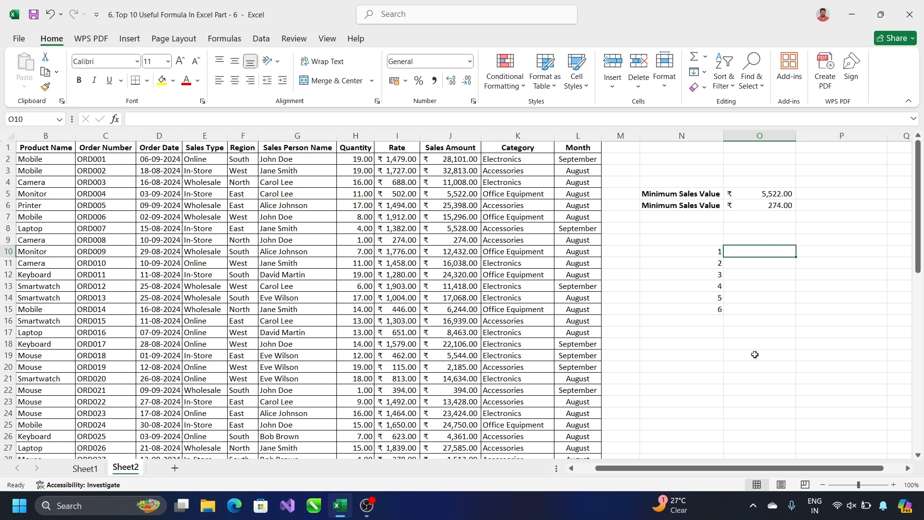
{"action": "type", "text": "="}
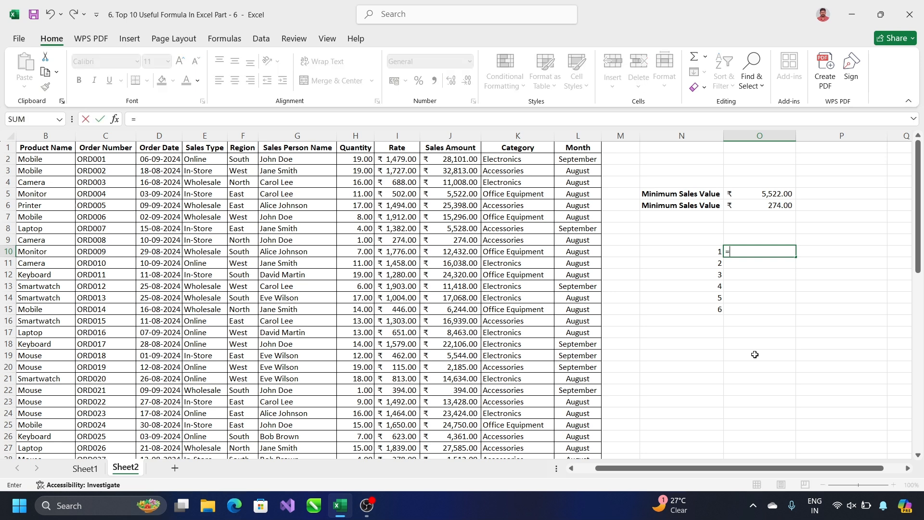
{"action": "type", "text": "min"}
{"action": "key", "text": "Tab"}
{"action": "key", "text": "Left"}
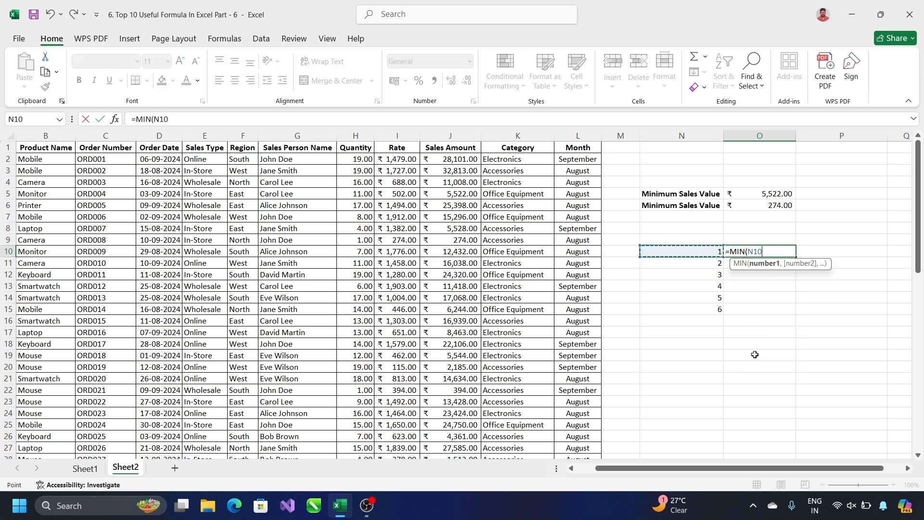
{"action": "key", "text": "ctrl+shift+Down"}
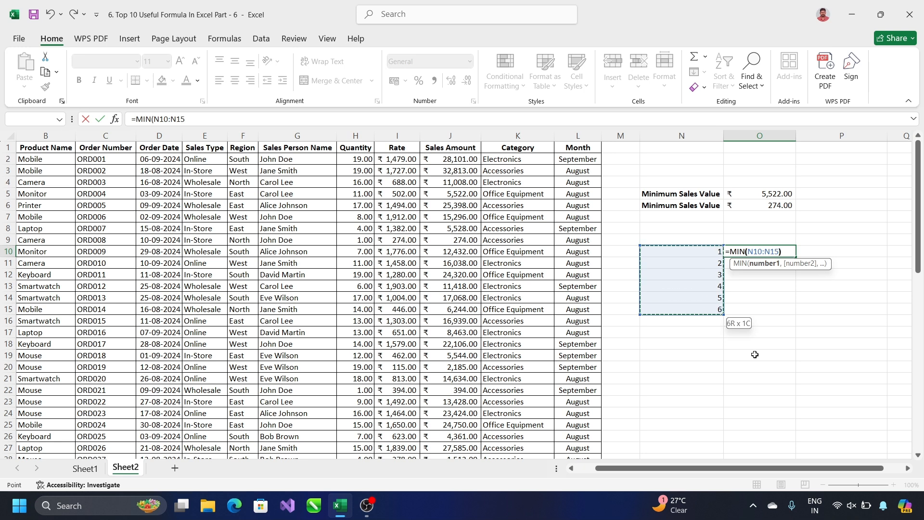
{"action": "key", "text": "Return"}
{"action": "left_click_drag", "start_coordinate": [662, 253], "coordinate": [685, 309]}
Re-enter the formula =MIN(N10:N15) in cell O10.
{"action": "left_click", "coordinate": [756, 254]}
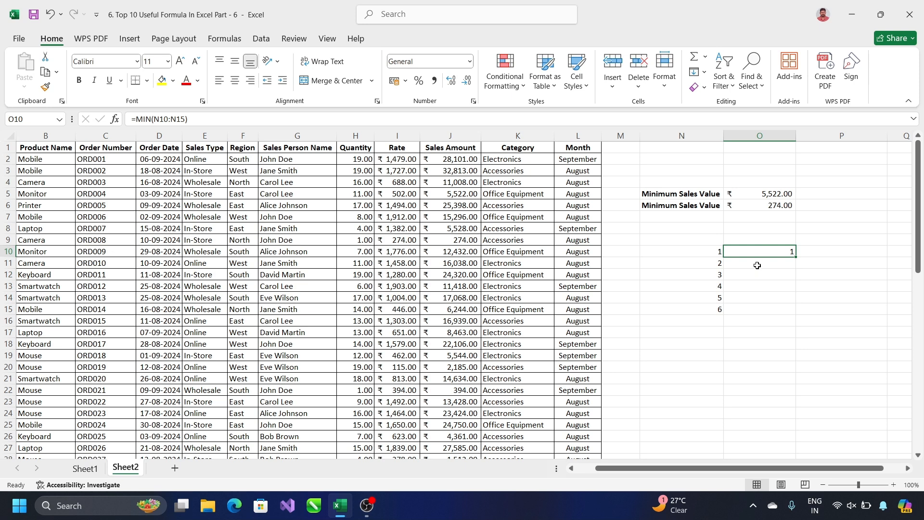
{"action": "type", "text": "=mi"}
{"action": "key", "text": "Tab"}
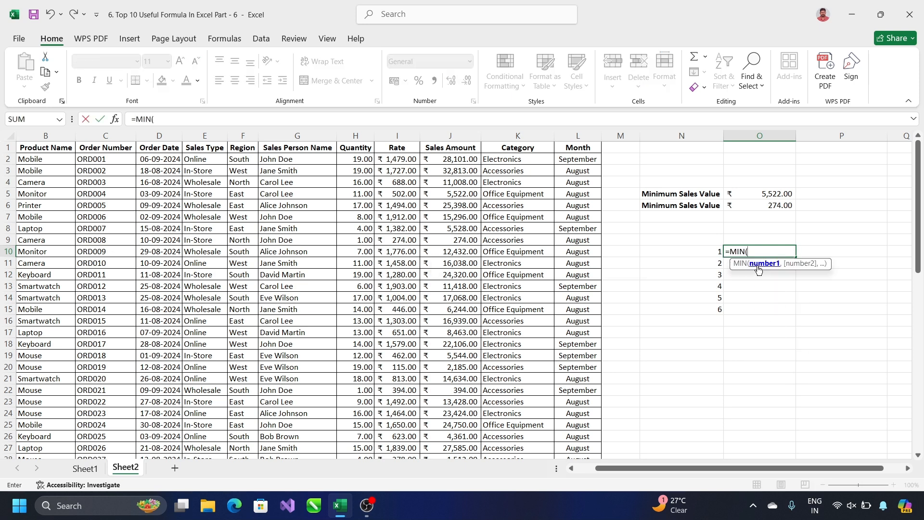
{"action": "key", "text": "Left"}
{"action": "key", "text": "ctrl+shift+Down"}
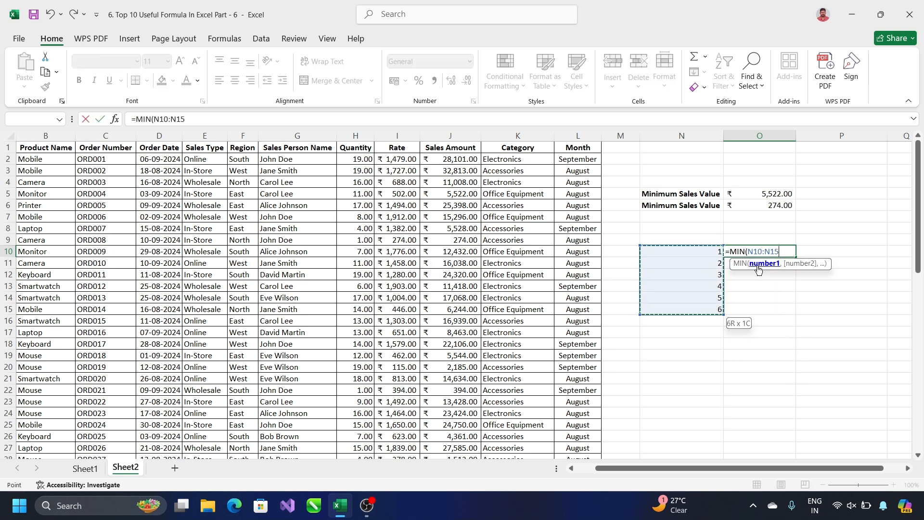
{"action": "type", "text": ")"}
{"action": "key", "text": "Return"}
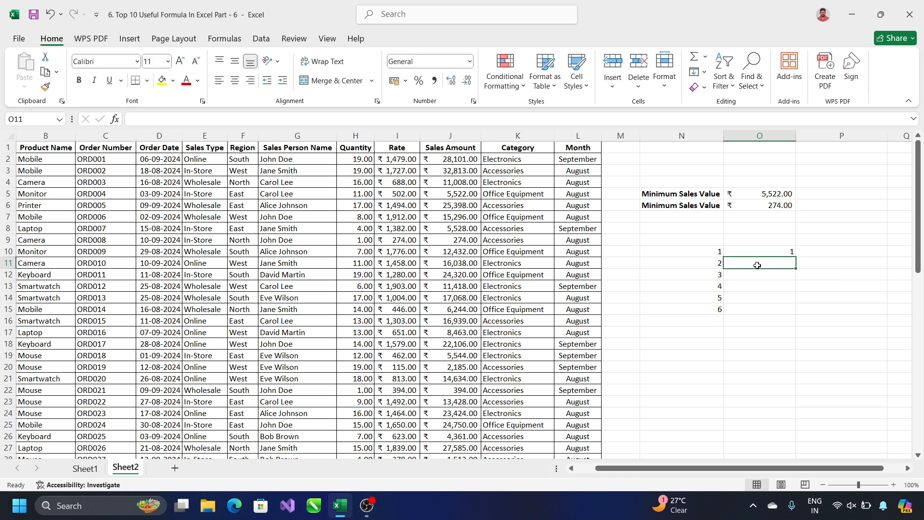
Clear the sample numbers 1, 2 and 3 from N10 to N12 and check the minimum against the remaining numbers.
{"action": "left_click", "coordinate": [703, 254]}
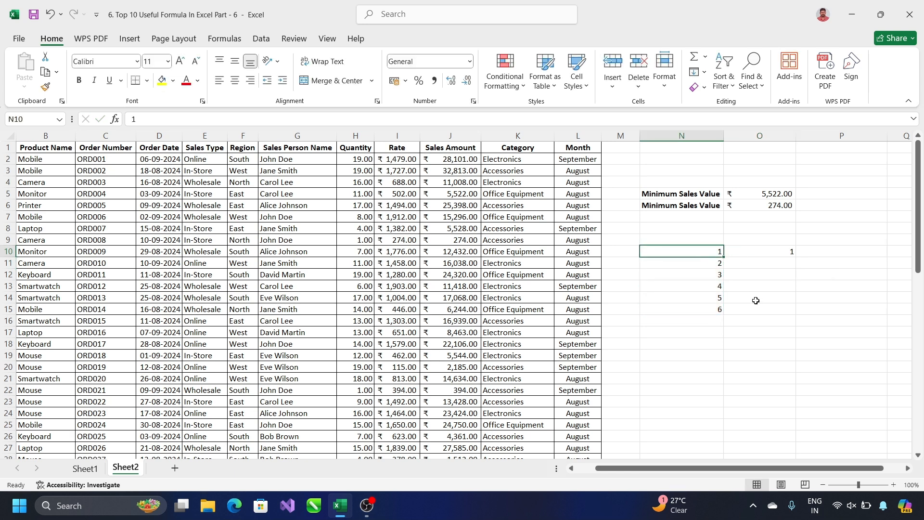
{"action": "key", "text": "Down"}
{"action": "key", "text": "Down"}
{"action": "key", "text": "Delete"}
{"action": "key", "text": "Down"}
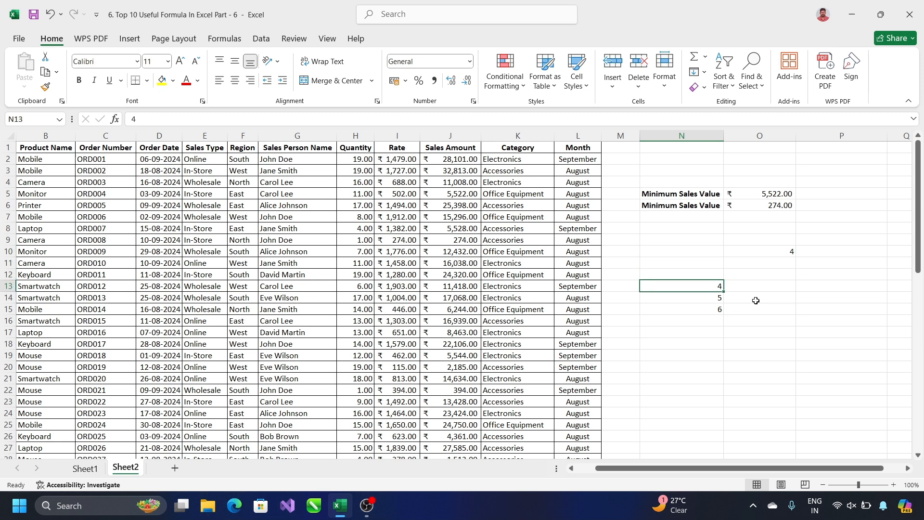
{"action": "key", "text": "Up"}
{"action": "key", "text": "Up"}
{"action": "key", "text": "Up"}
{"action": "key", "text": "Down"}
{"action": "key", "text": "Down"}
{"action": "key", "text": "Down"}
{"action": "key", "text": "Down"}
{"action": "key", "text": "Up"}
{"action": "key", "text": "Up"}
{"action": "key", "text": "Up"}
{"action": "key", "text": "Up"}
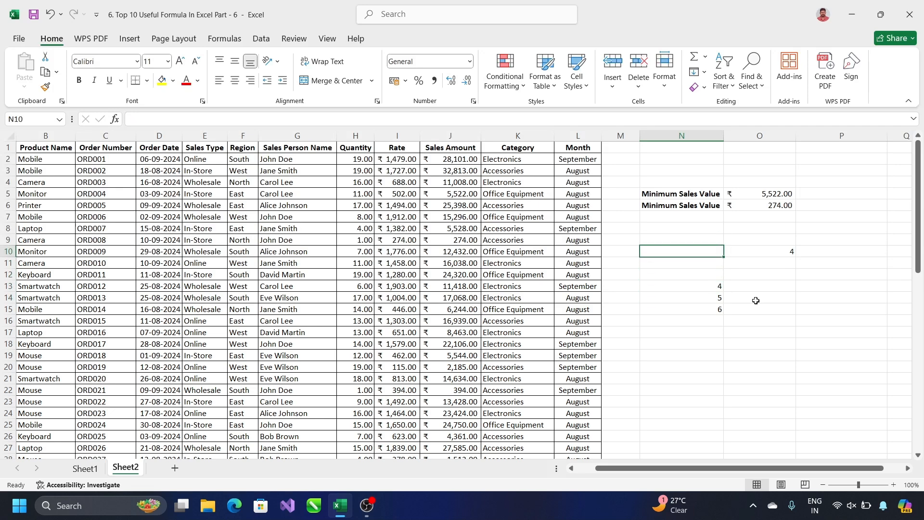
Clear the remaining sample numbers and the MIN formula from the range N10:O15.
{"action": "key", "text": "shift+Right"}
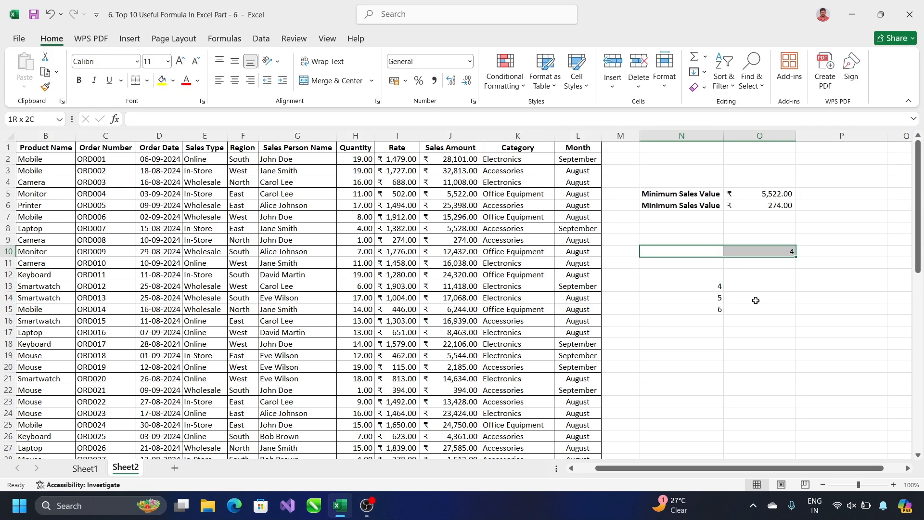
{"action": "key", "text": "shift+Down"}
{"action": "key", "text": "shift+Down"}
{"action": "key", "text": "shift+Down"}
{"action": "key", "text": "shift+Down"}
{"action": "key", "text": "shift+Down"}
{"action": "key", "text": "Delete"}
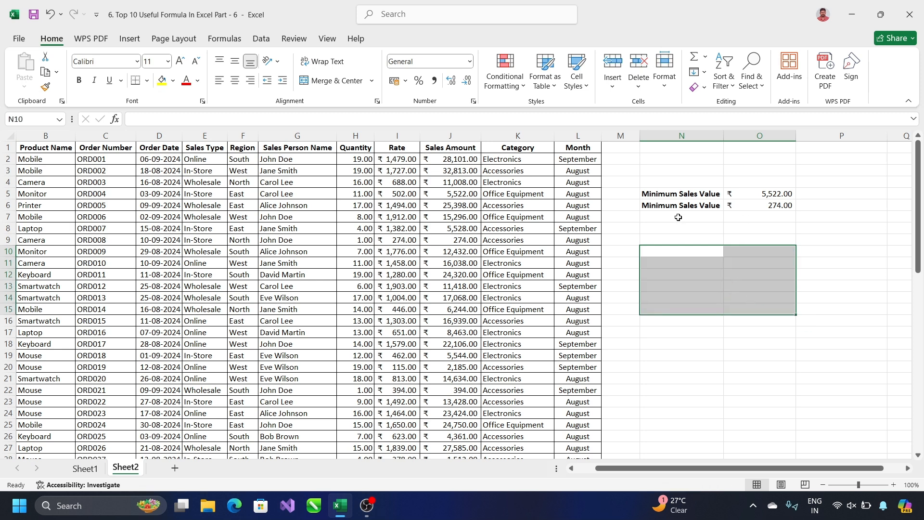
{"action": "left_click", "coordinate": [670, 227]}
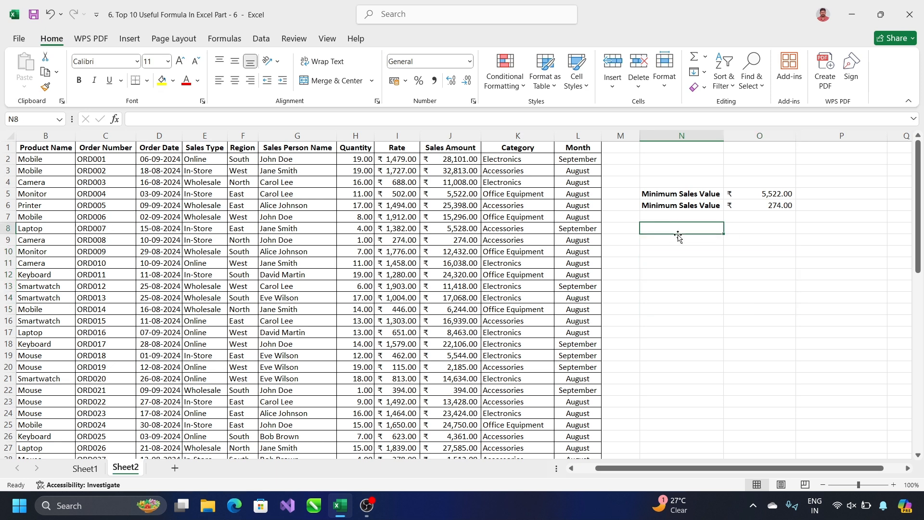
{"action": "key", "text": "Down"}
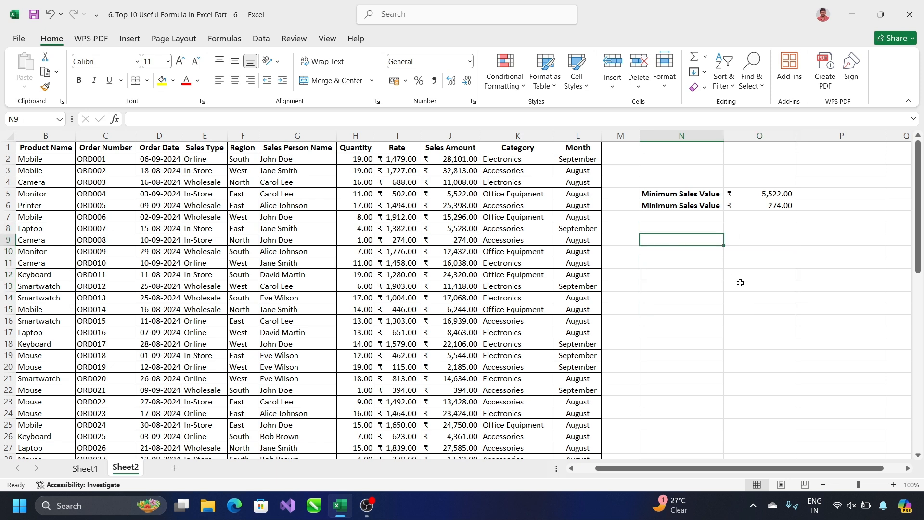
{"action": "type", "text": "=min"}
{"action": "key", "text": "Down"}
{"action": "key", "text": "Down"}
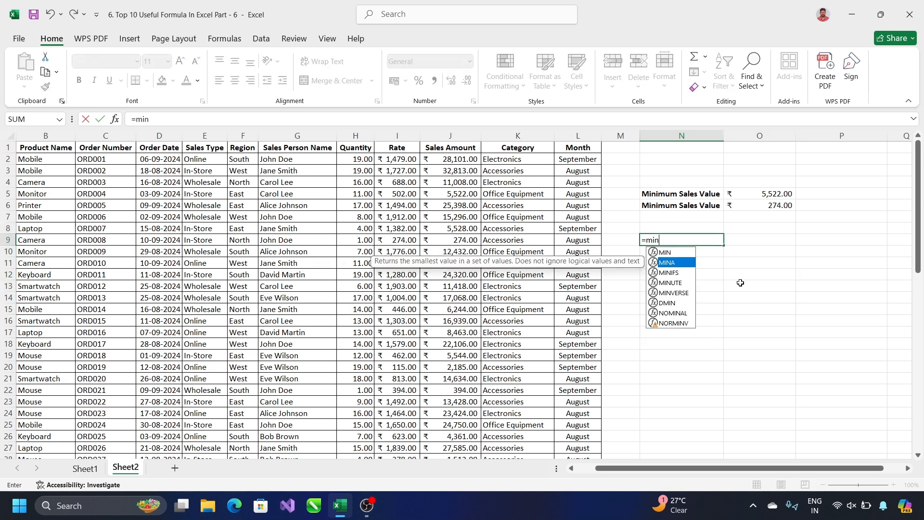
{"action": "key", "text": "Tab"}
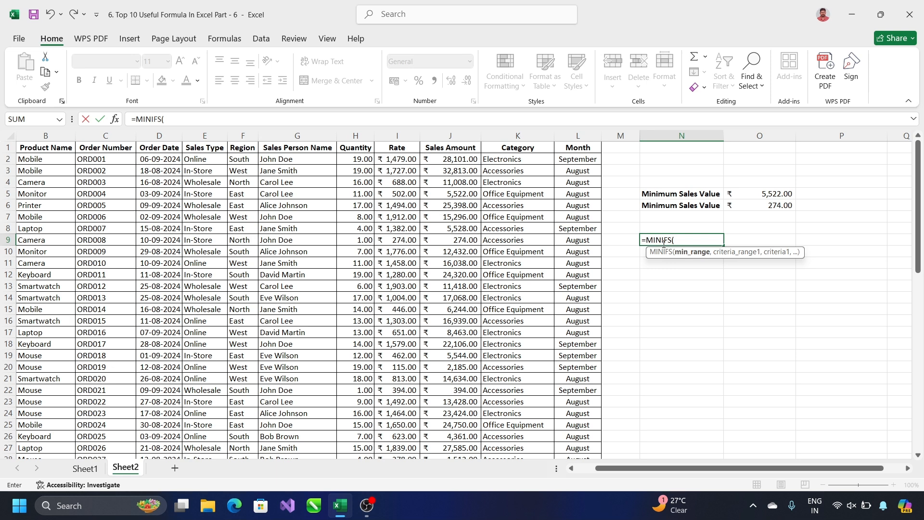
{"action": "key", "text": "Escape"}
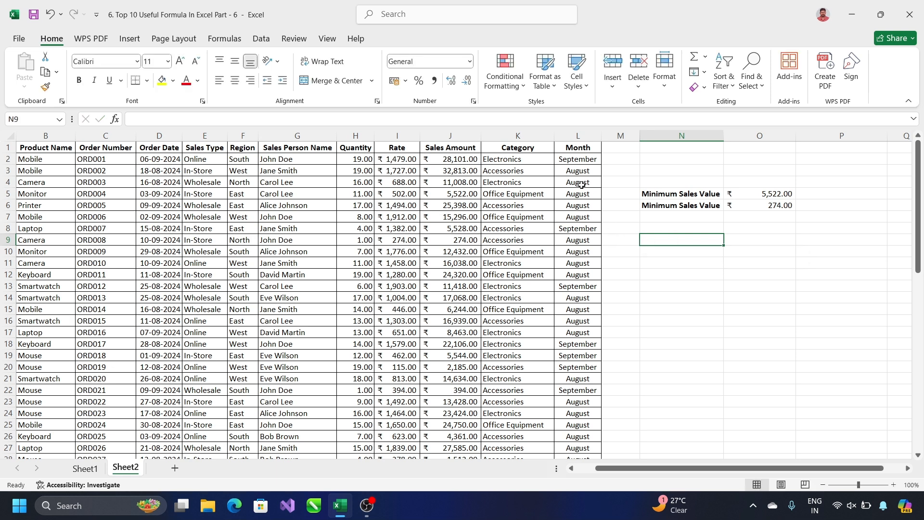
Look over the Month and Category columns as possible criteria for a conditional minimum.
{"action": "left_click_drag", "start_coordinate": [577, 159], "coordinate": [579, 288]}
{"action": "left_click", "coordinate": [577, 217]}
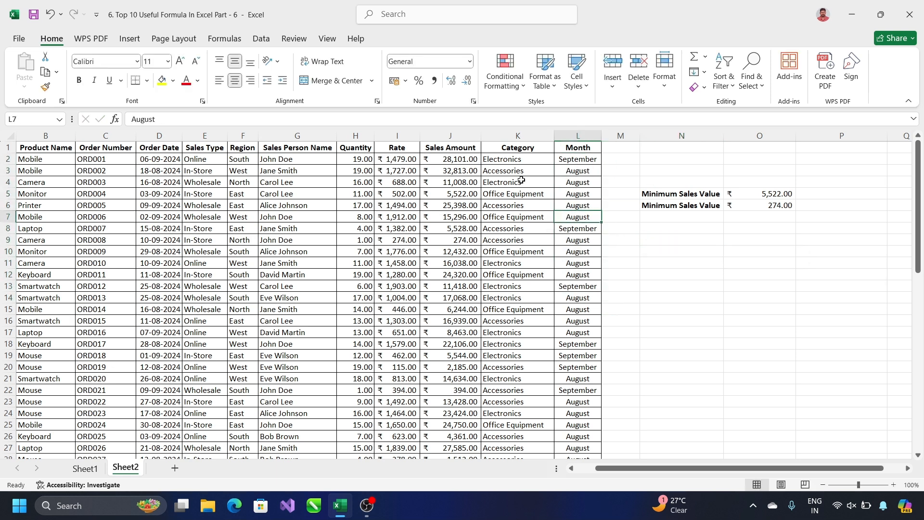
{"action": "left_click", "coordinate": [517, 162]}
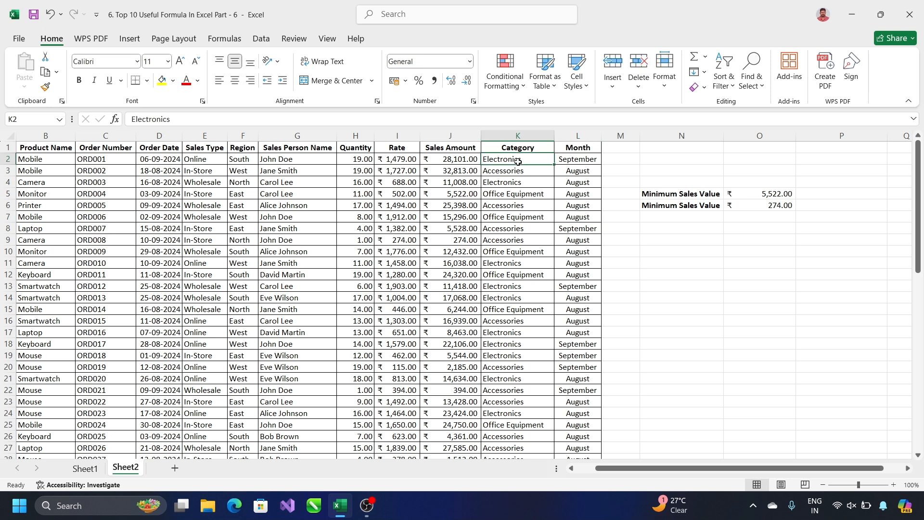
{"action": "left_click", "coordinate": [524, 171]}
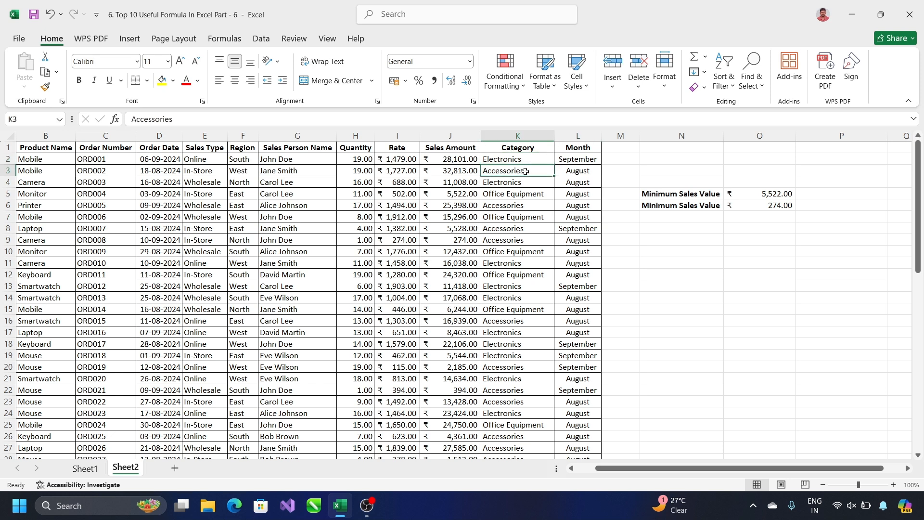
{"action": "left_click", "coordinate": [575, 173]}
{"action": "left_click", "coordinate": [513, 172]}
Copy the two prepared MINIFS tables in O32:Q50 and paste them at cell N8.
{"action": "scroll", "coordinate": [697, 241], "scroll_direction": "down", "scroll_amount": 12}
{"action": "scroll", "coordinate": [721, 283], "scroll_direction": "up", "scroll_amount": 6}
{"action": "left_click_drag", "start_coordinate": [734, 298], "coordinate": [900, 456]}
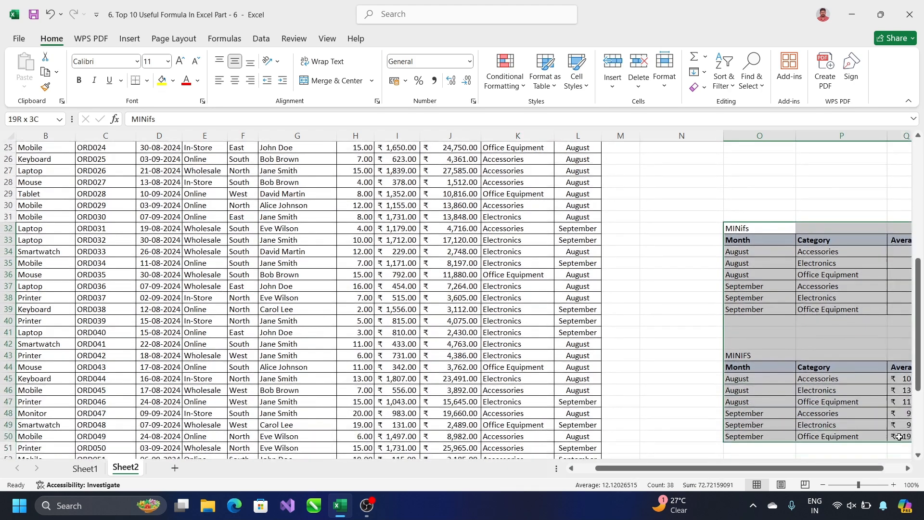
{"action": "key", "text": "ctrl+c"}
{"action": "scroll", "coordinate": [705, 331], "scroll_direction": "up", "scroll_amount": 8}
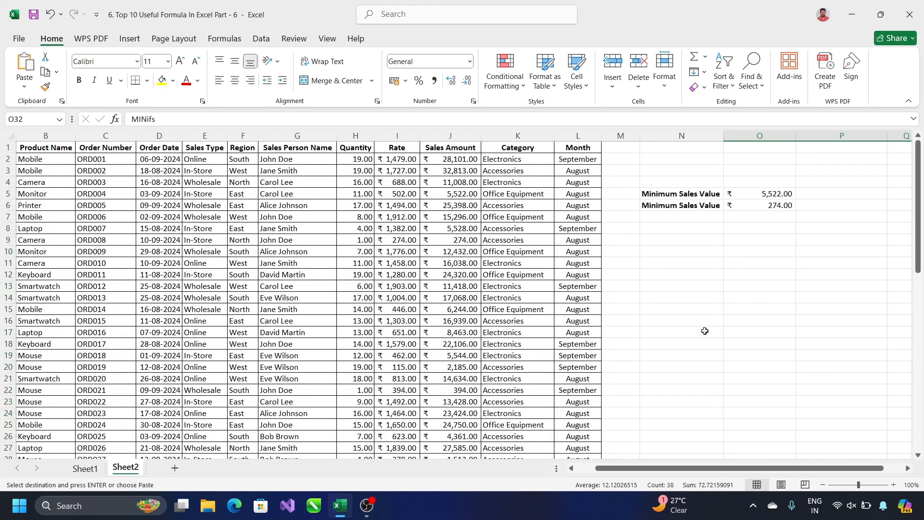
{"action": "left_click", "coordinate": [662, 230]}
{"action": "key", "text": "Return"}
{"action": "left_click", "coordinate": [846, 342]}
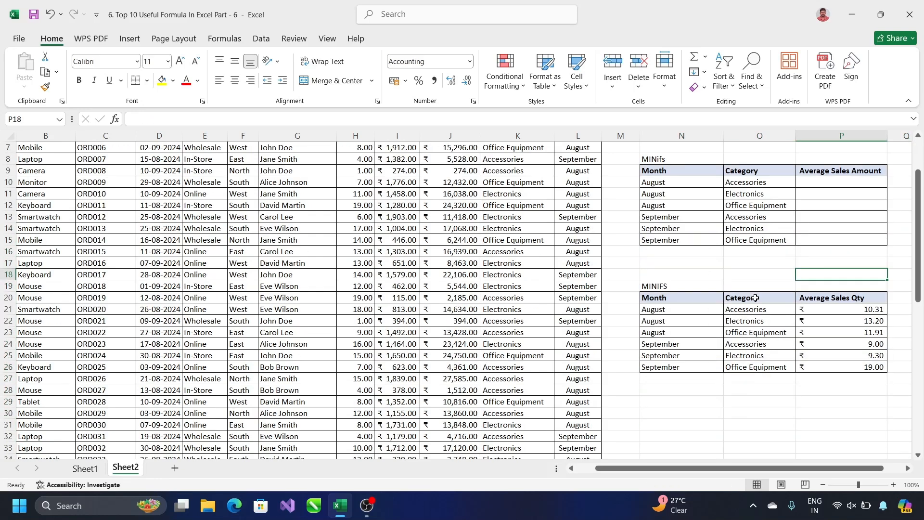
Examine the upper MINifs table's month and category criteria and empty result cells against the Sales Amount column.
{"action": "scroll", "coordinate": [788, 360], "scroll_direction": "down", "scroll_amount": 1}
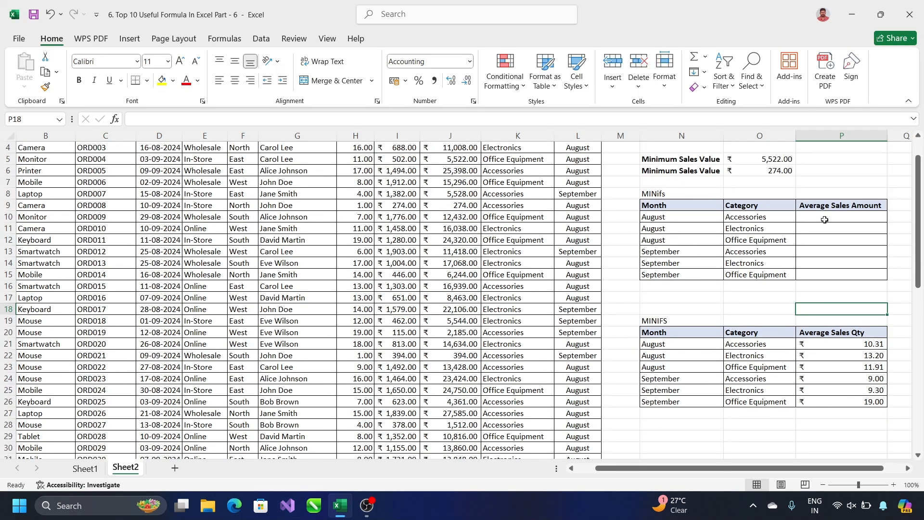
{"action": "scroll", "coordinate": [823, 219], "scroll_direction": "up", "scroll_amount": 1}
{"action": "left_click", "coordinate": [824, 250]}
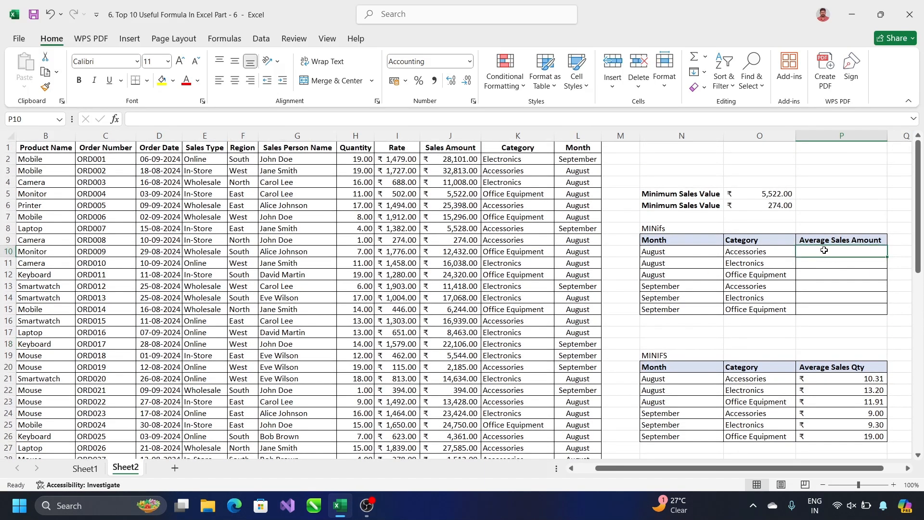
{"action": "left_click", "coordinate": [651, 229]}
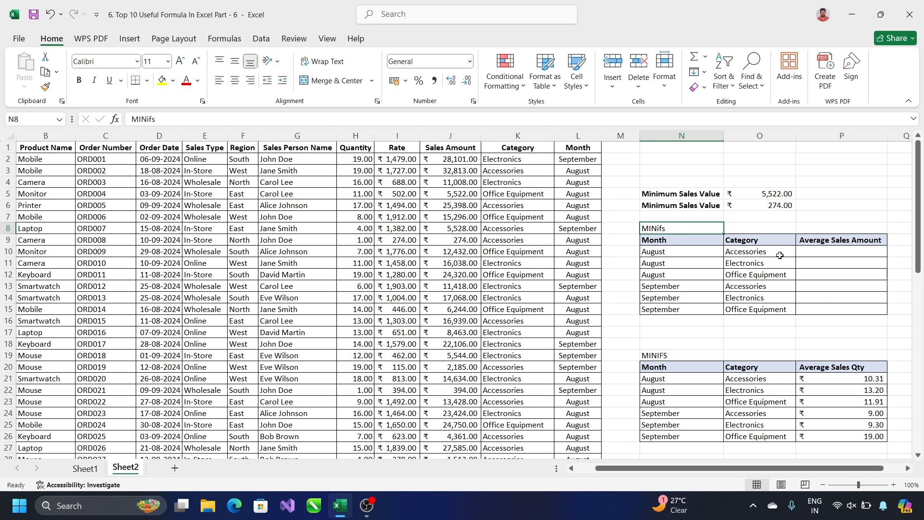
{"action": "left_click_drag", "start_coordinate": [439, 160], "coordinate": [442, 448]}
{"action": "scroll", "coordinate": [680, 396], "scroll_direction": "up", "scroll_amount": 11}
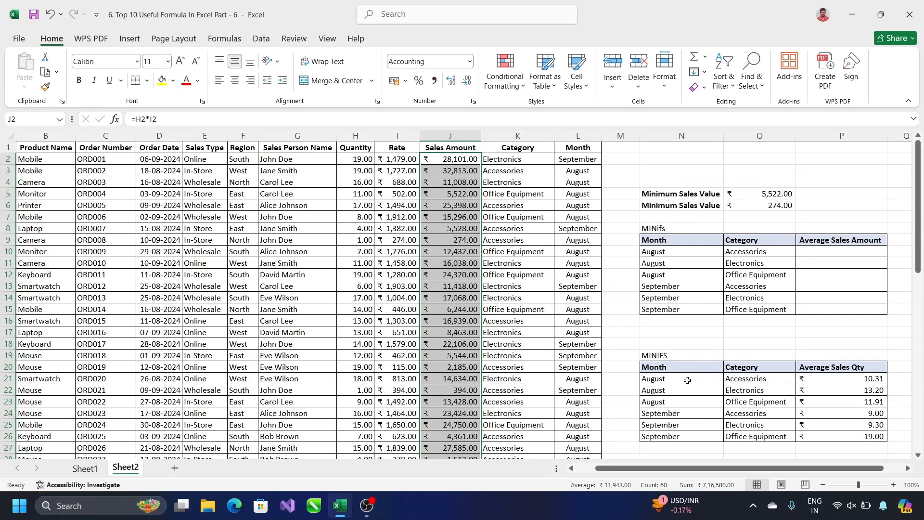
{"action": "left_click", "coordinate": [749, 253]}
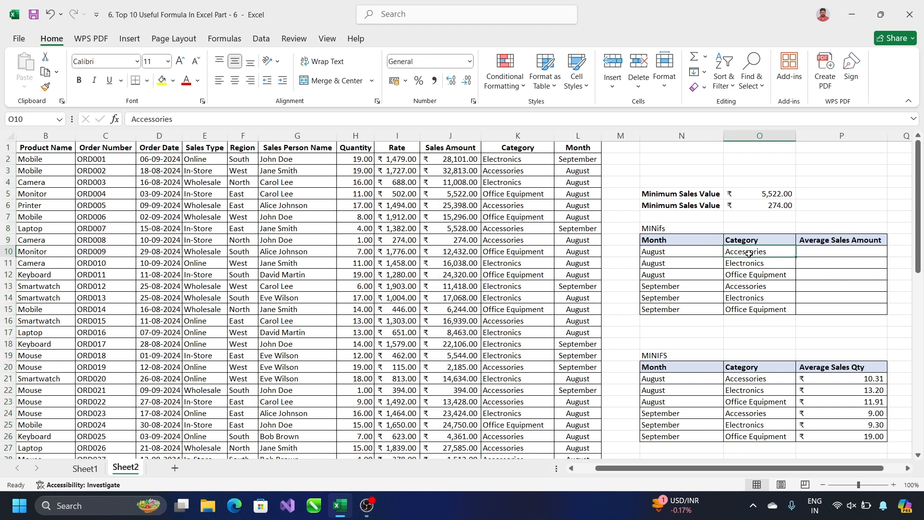
{"action": "left_click", "coordinate": [679, 255]}
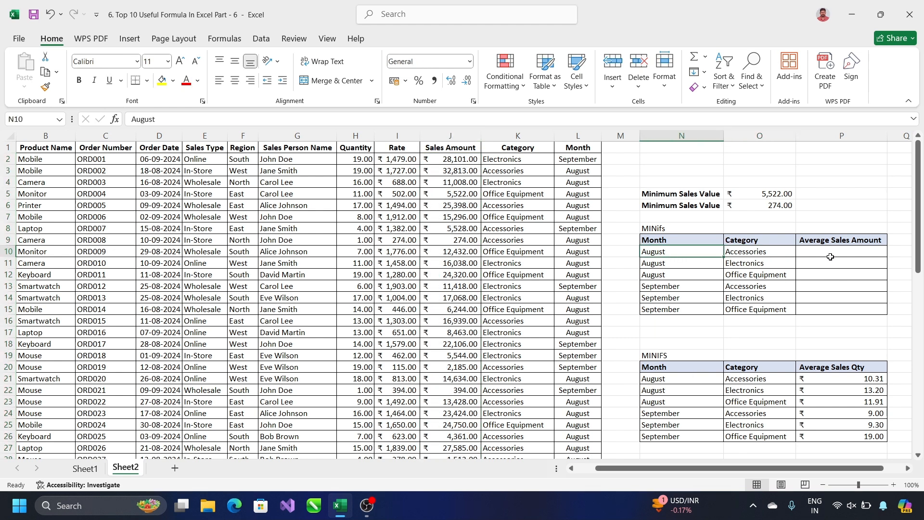
{"action": "left_click_drag", "start_coordinate": [681, 253], "coordinate": [757, 310]}
{"action": "left_click_drag", "start_coordinate": [849, 252], "coordinate": [844, 309]}
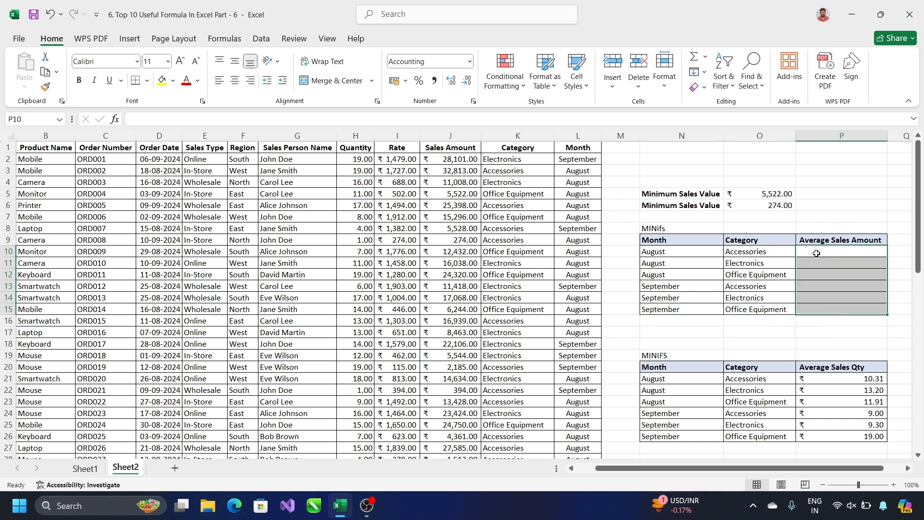
Change the header in P9 to Minimum Sales Amount.
{"action": "left_click", "coordinate": [826, 241]}
{"action": "double_click", "coordinate": [825, 240]}
{"action": "left_click_drag", "start_coordinate": [826, 239], "coordinate": [777, 239]}
{"action": "type", "text": "Min"}
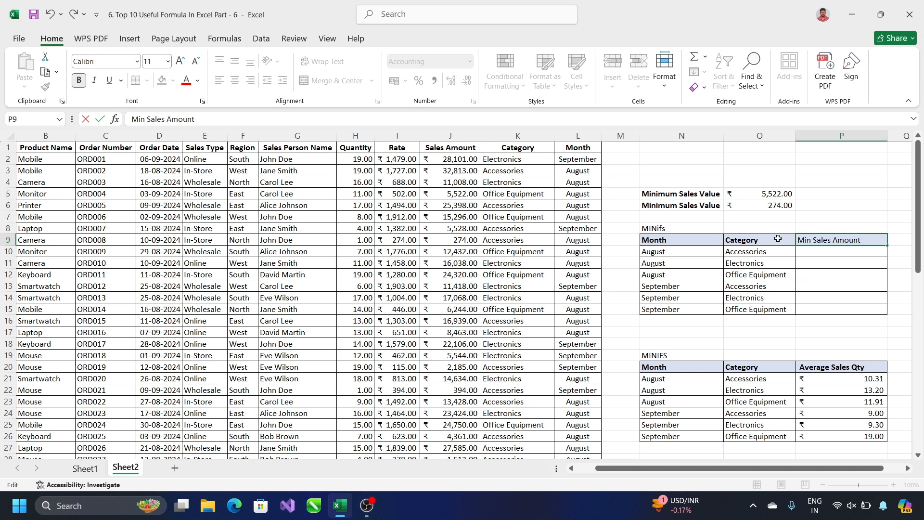
{"action": "type", "text": "imu"}
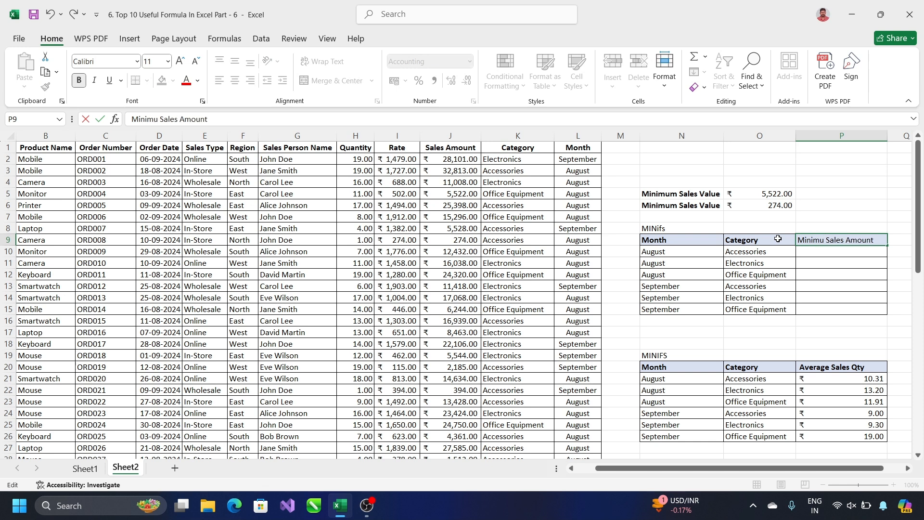
{"action": "type", "text": "m"}
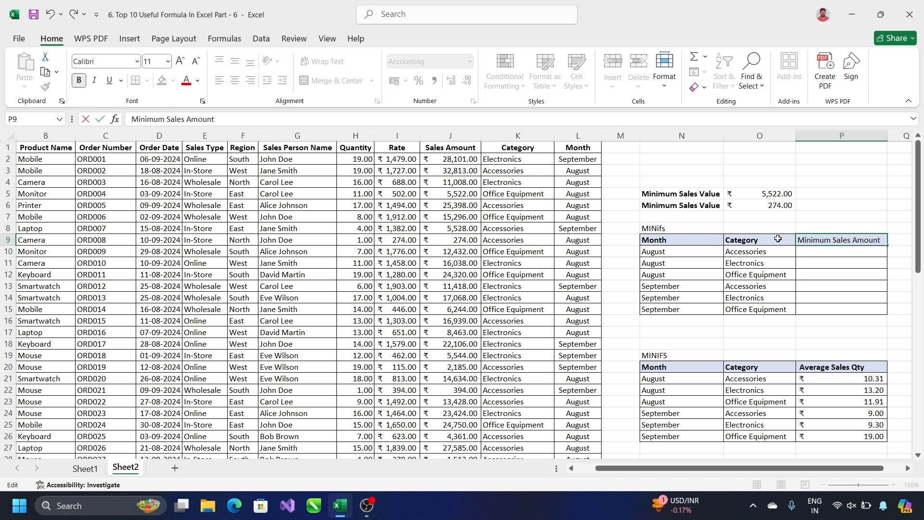
{"action": "key", "text": "Return"}
Change the header in P20 to Minimium Sales Qty and clear the old average results from P21:P26.
{"action": "left_click", "coordinate": [816, 366]}
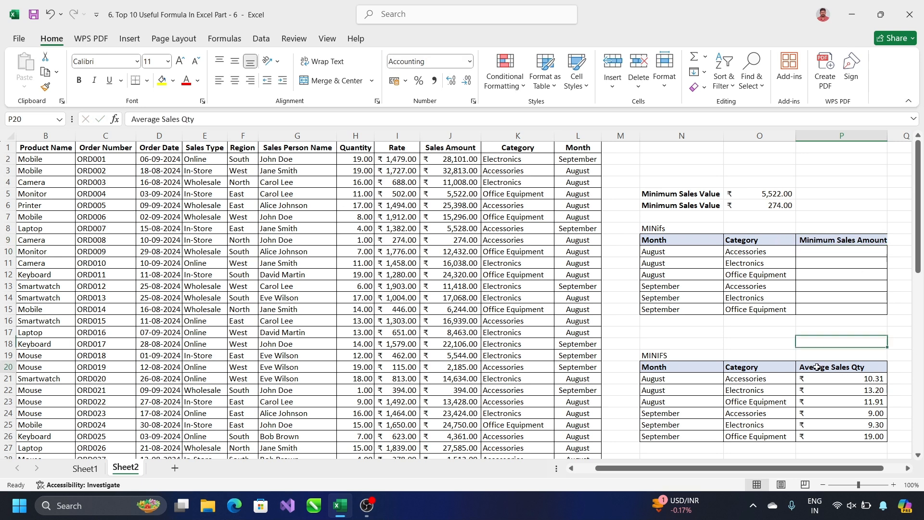
{"action": "double_click", "coordinate": [819, 366]}
{"action": "double_click", "coordinate": [820, 367]}
{"action": "type", "text": "m"}
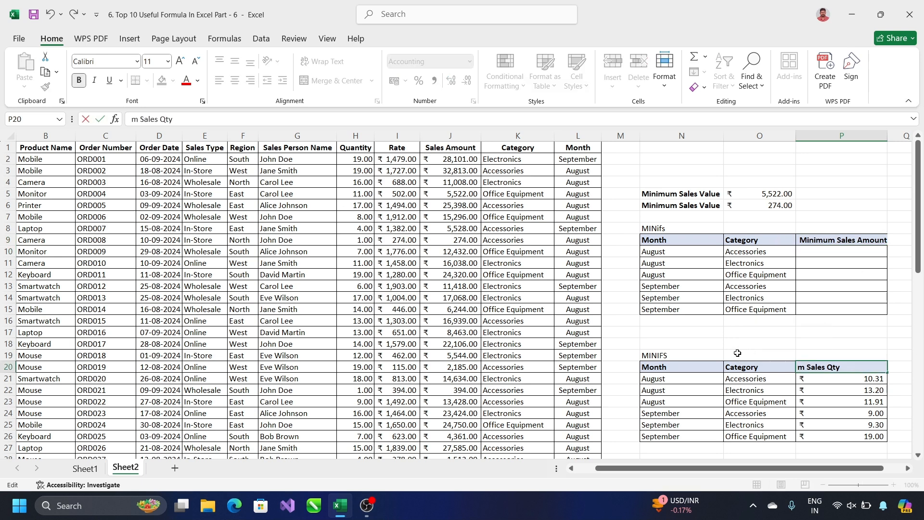
{"action": "key", "text": "BackSpace"}
{"action": "type", "text": "Mini"}
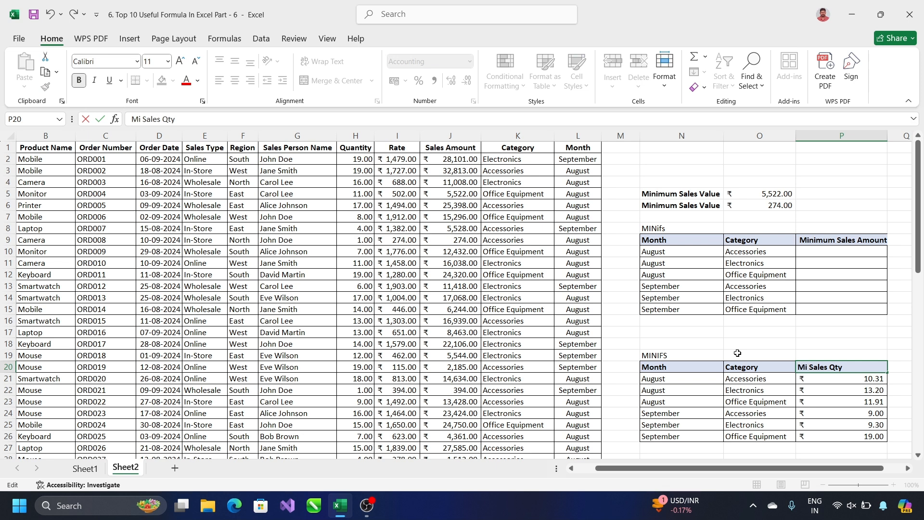
{"action": "type", "text": "um"}
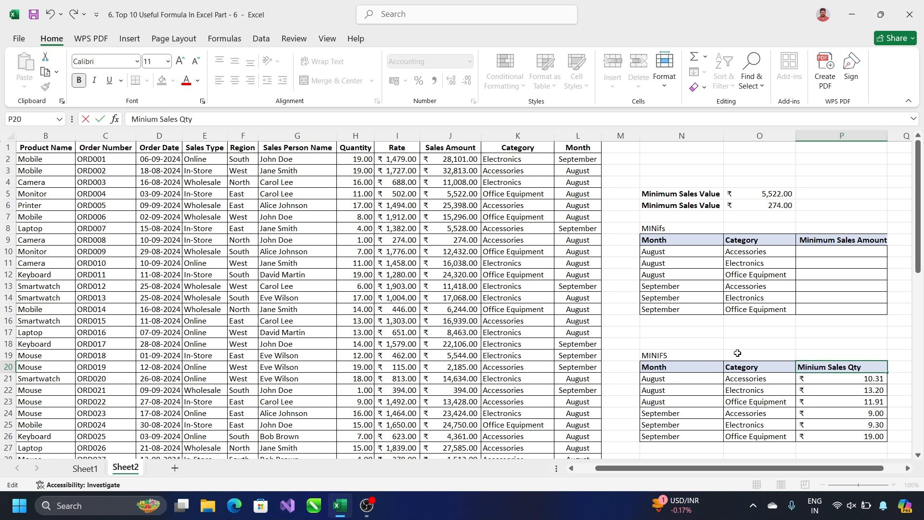
{"action": "key", "text": "BackSpace"}
{"action": "key", "text": "BackSpace"}
{"action": "type", "text": "mium"}
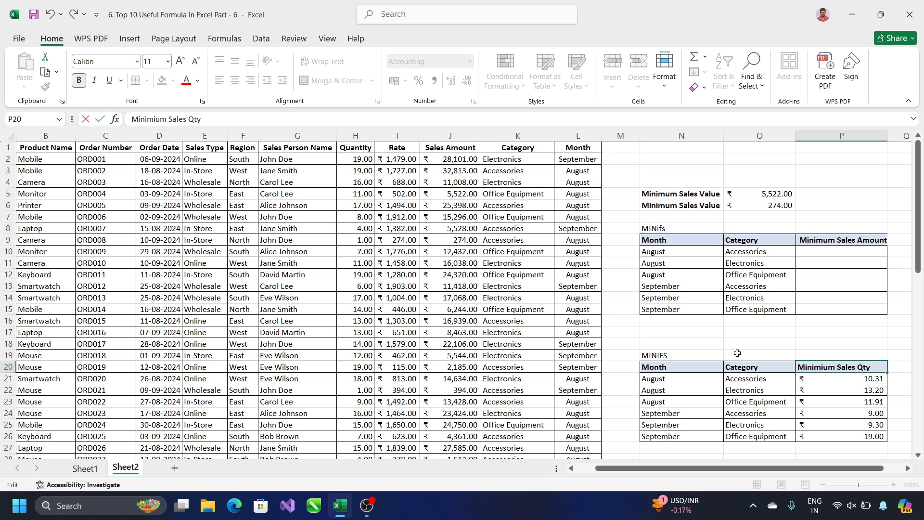
{"action": "key", "text": "Return"}
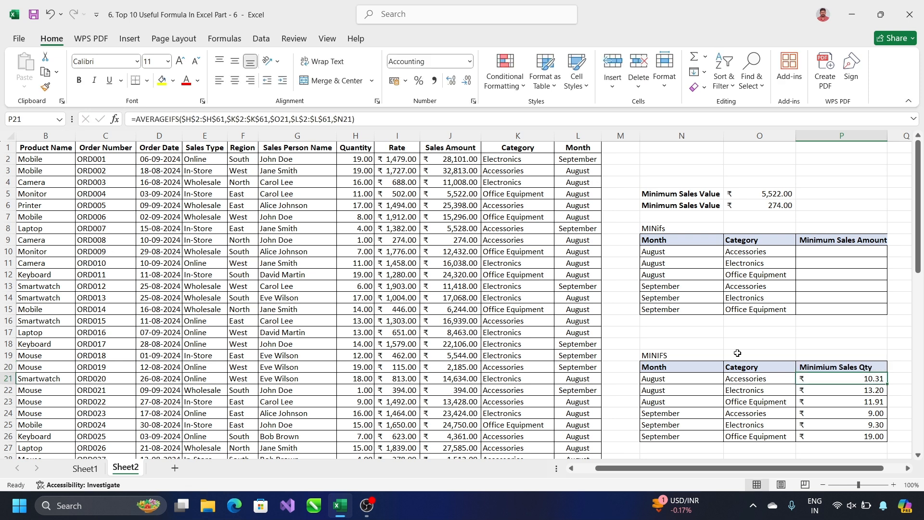
{"action": "key", "text": "ctrl+shift+Down"}
{"action": "key", "text": "Delete"}
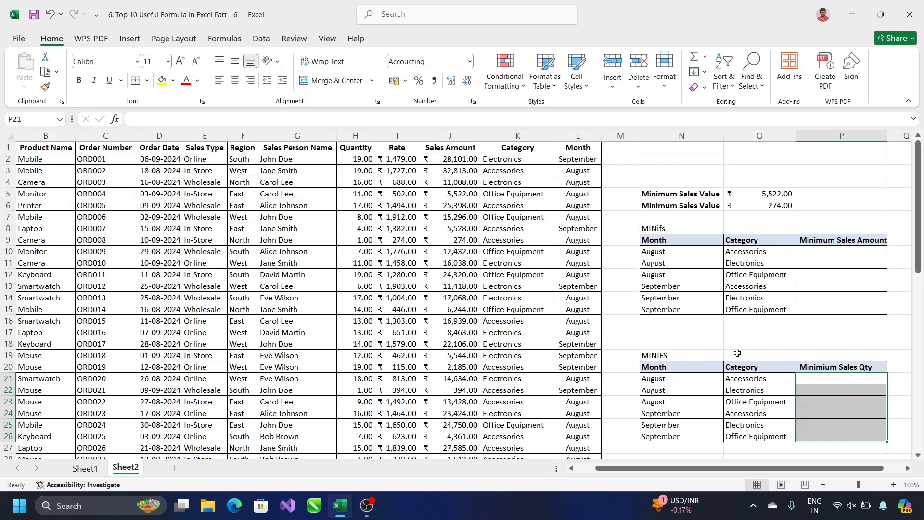
Start a MINIFS formula in P10 for the Minimum Sales Amount of August Accessories.
{"action": "left_click", "coordinate": [821, 249]}
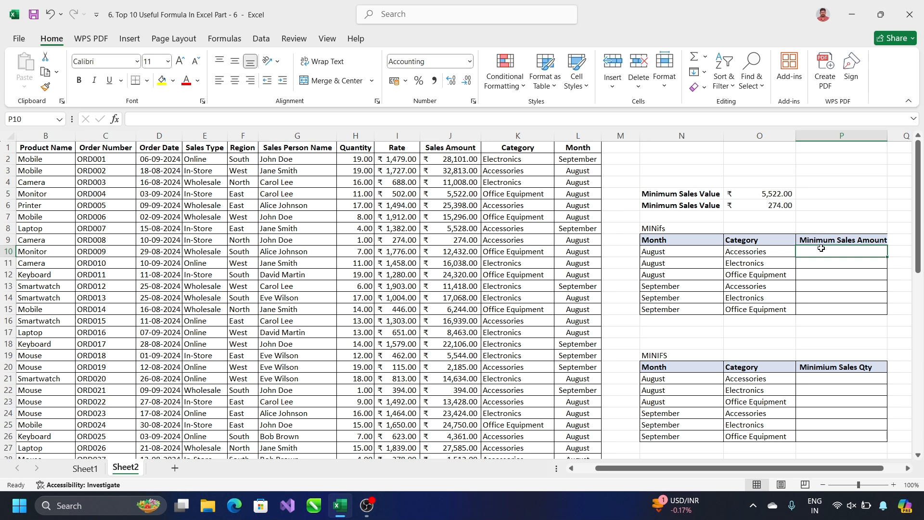
{"action": "type", "text": "="}
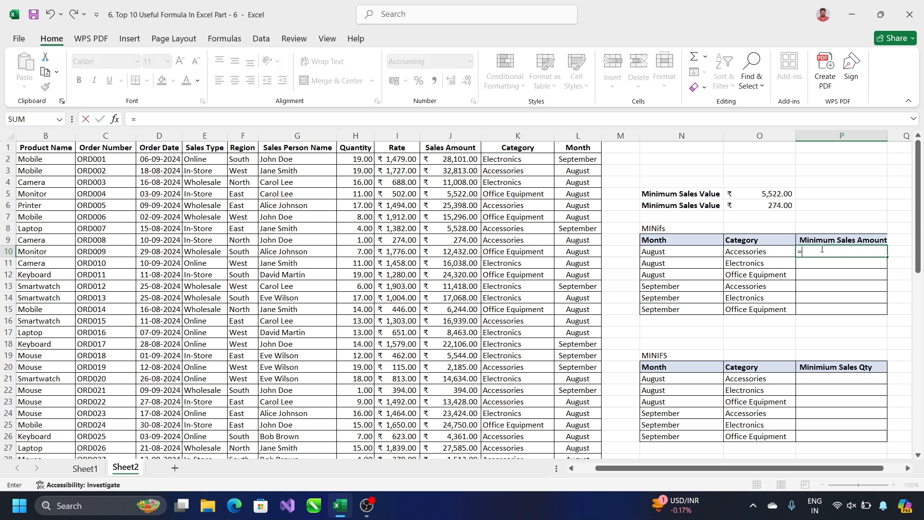
{"action": "type", "text": "min"}
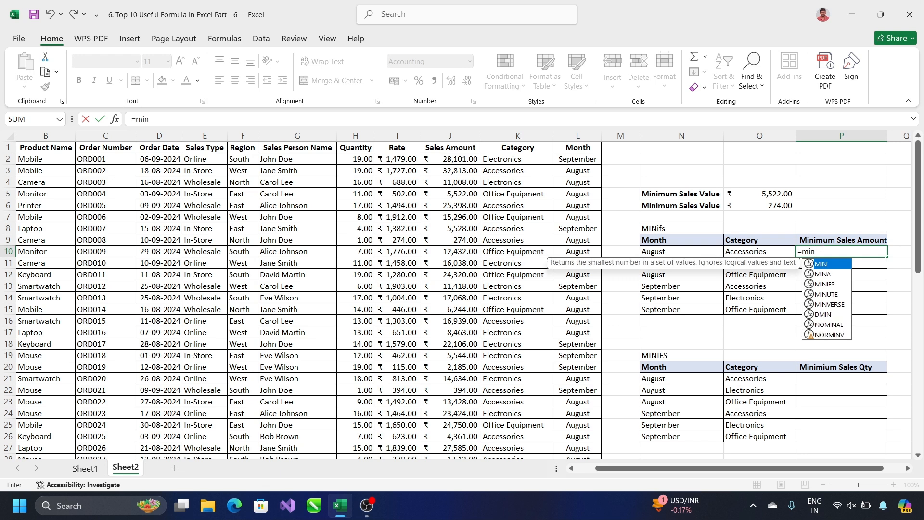
{"action": "key", "text": "Down"}
{"action": "key", "text": "Down"}
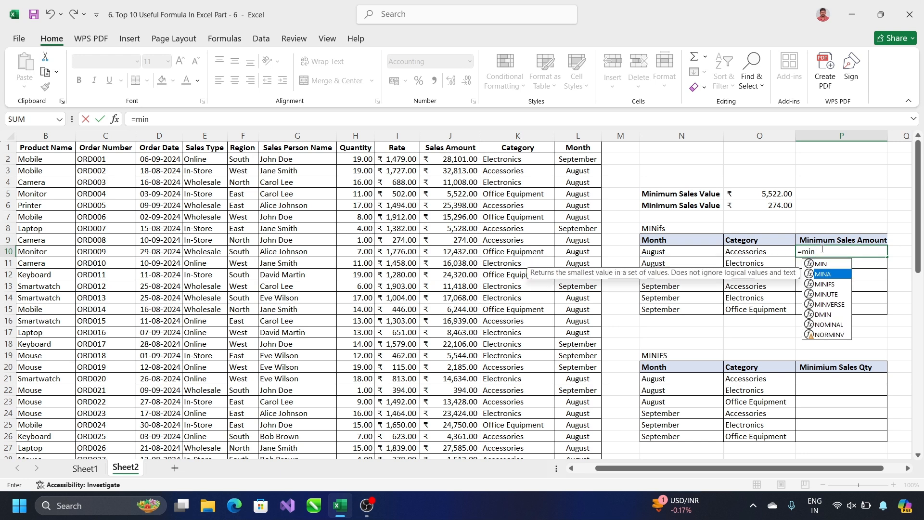
{"action": "key", "text": "Up"}
{"action": "key", "text": "Down"}
{"action": "key", "text": "Down"}
{"action": "key", "text": "Down"}
{"action": "key", "text": "Down"}
{"action": "key", "text": "Up"}
{"action": "key", "text": "Up"}
{"action": "key", "text": "Up"}
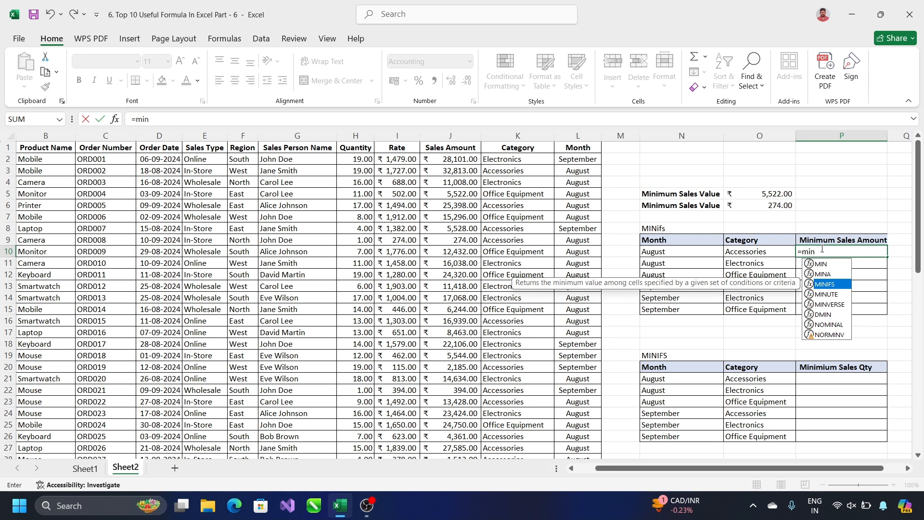
{"action": "key", "text": "Tab"}
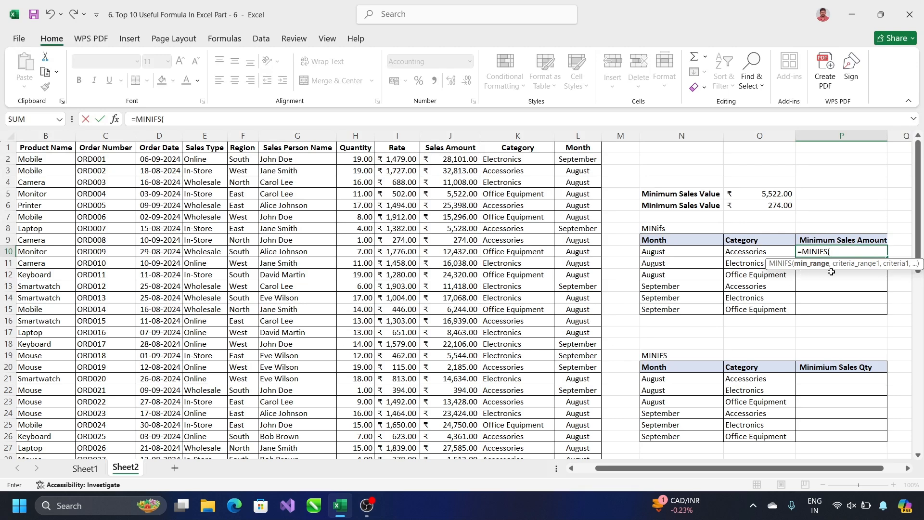
Set the Sales Amount data J2:J61 as the minimum range of the MINIFS formula.
{"action": "left_click_drag", "start_coordinate": [446, 159], "coordinate": [454, 414]}
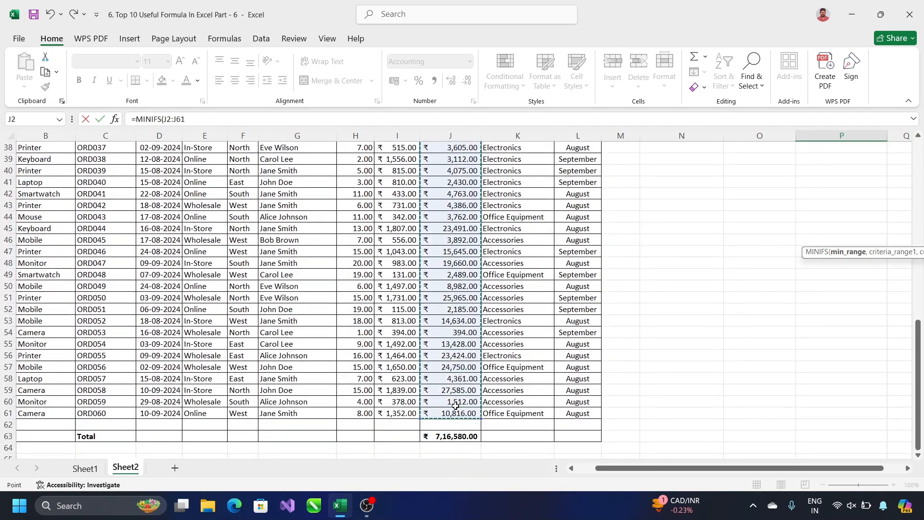
{"action": "scroll", "coordinate": [607, 363], "scroll_direction": "up", "scroll_amount": 12}
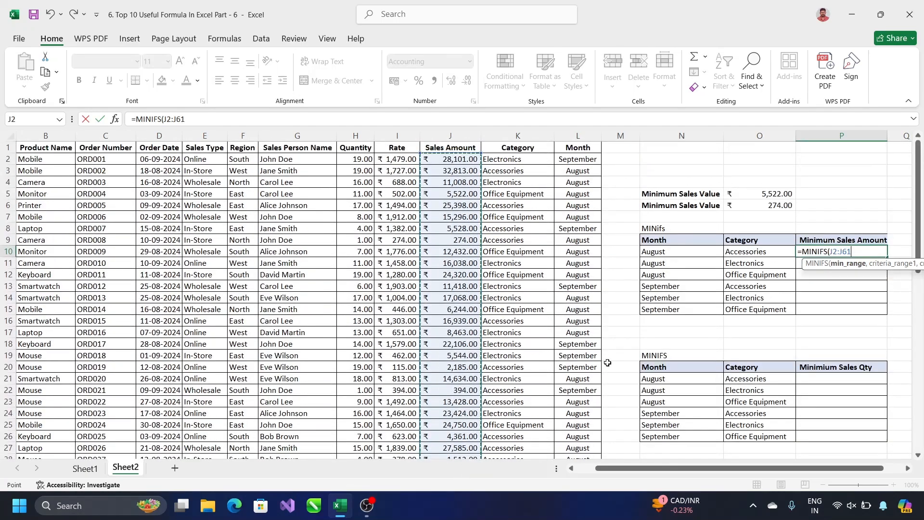
{"action": "left_click", "coordinate": [236, 124]}
{"action": "type", "text": ","}
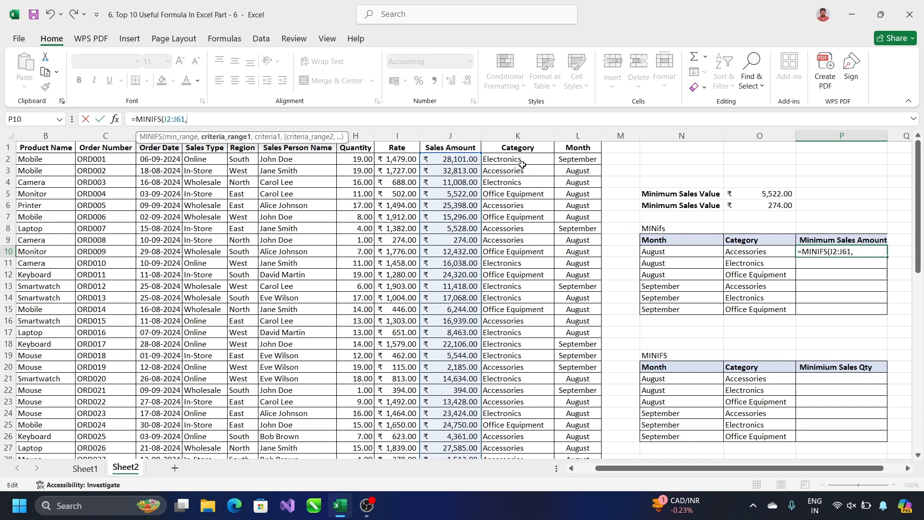
Add the Category data K2:K61 as the first criteria range, with O10 as its criterion.
{"action": "left_click_drag", "start_coordinate": [525, 158], "coordinate": [515, 427]}
{"action": "left_click", "coordinate": [258, 120]}
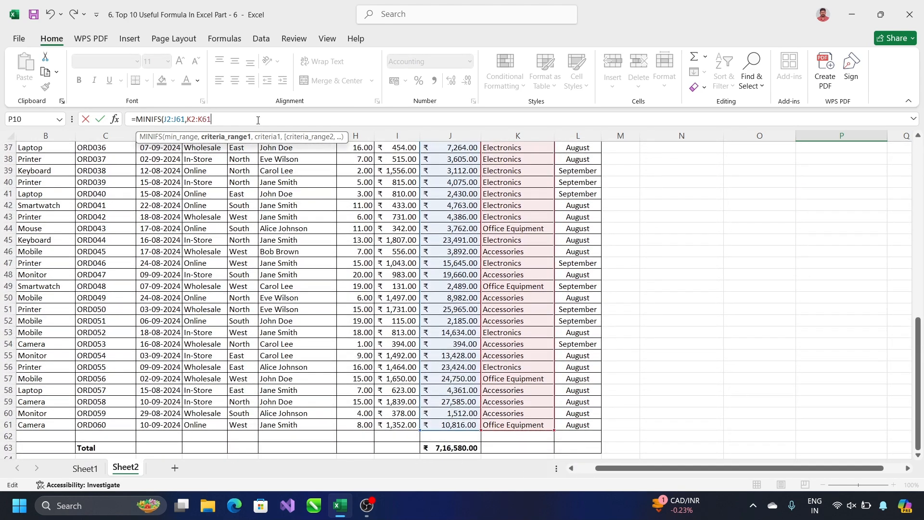
{"action": "type", "text": ","}
{"action": "scroll", "coordinate": [619, 303], "scroll_direction": "up", "scroll_amount": 12}
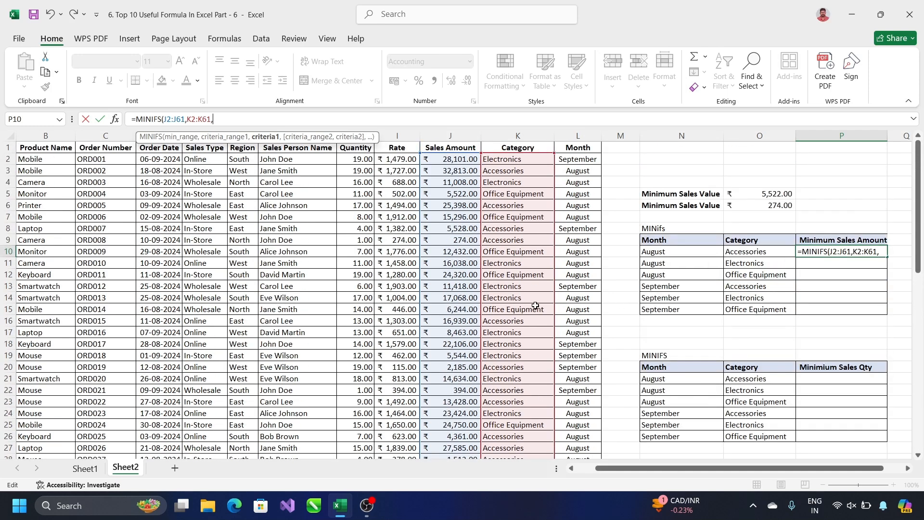
{"action": "left_click", "coordinate": [754, 251]}
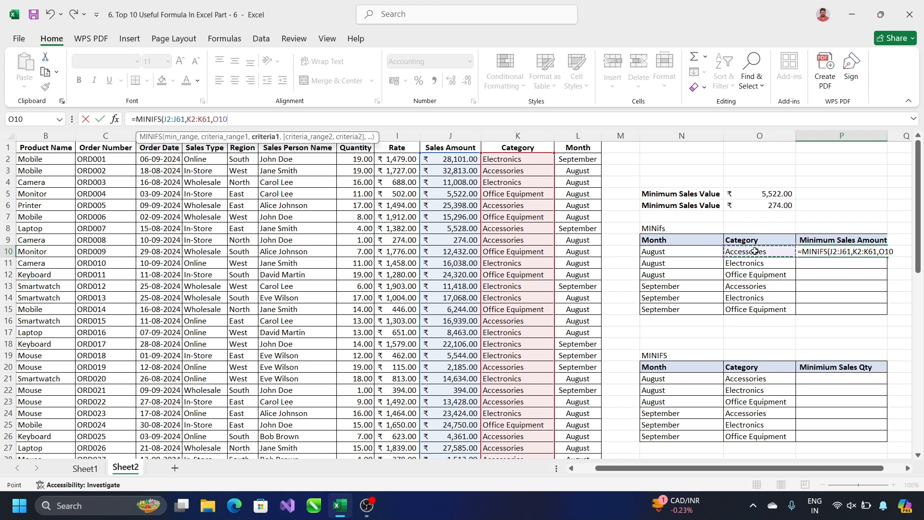
{"action": "left_click", "coordinate": [358, 122]}
{"action": "type", "text": ","}
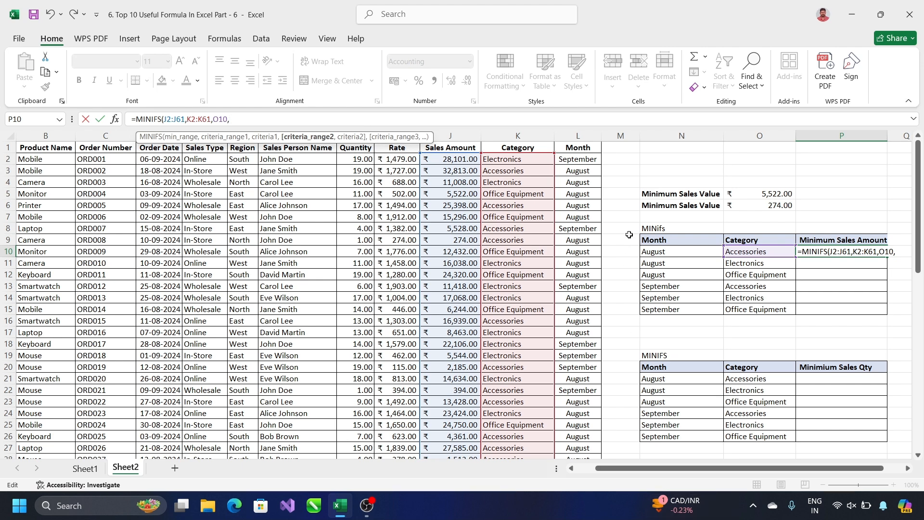
Add the Month data L2:L61 as the second criteria range with N10 as its criterion, and complete the formula.
{"action": "left_click_drag", "start_coordinate": [568, 159], "coordinate": [589, 440]}
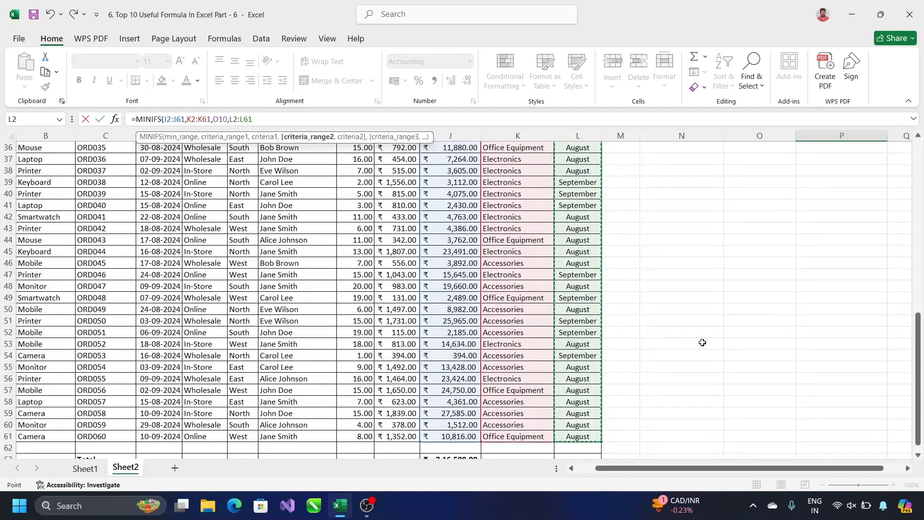
{"action": "scroll", "coordinate": [546, 295], "scroll_direction": "up", "scroll_amount": 12}
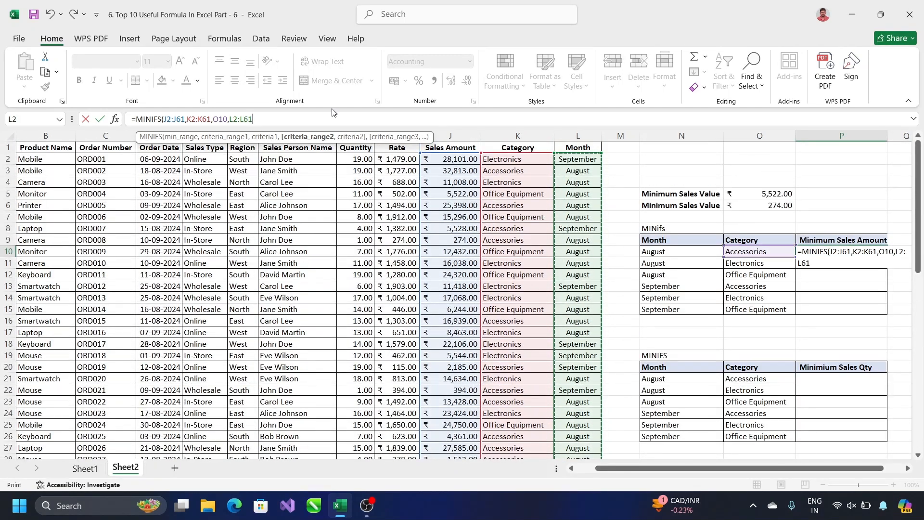
{"action": "type", "text": ","}
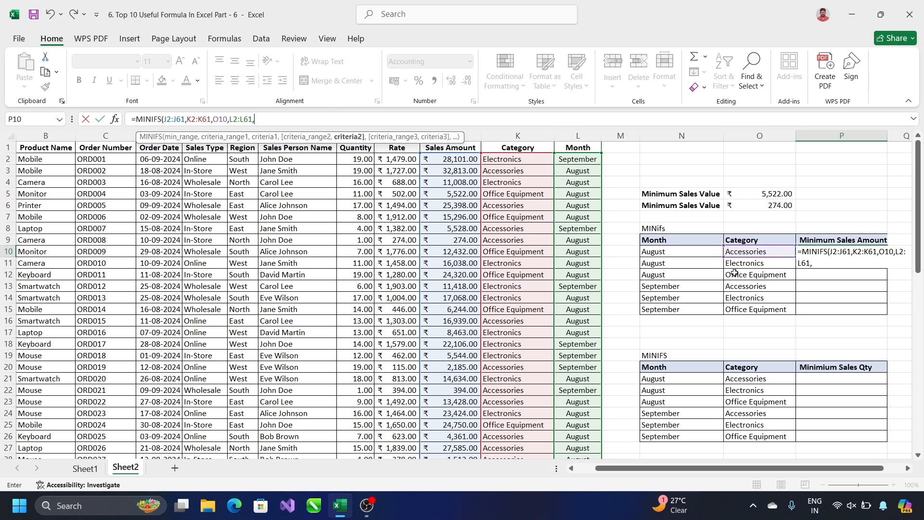
{"action": "left_click", "coordinate": [682, 250]}
{"action": "left_click", "coordinate": [288, 120]}
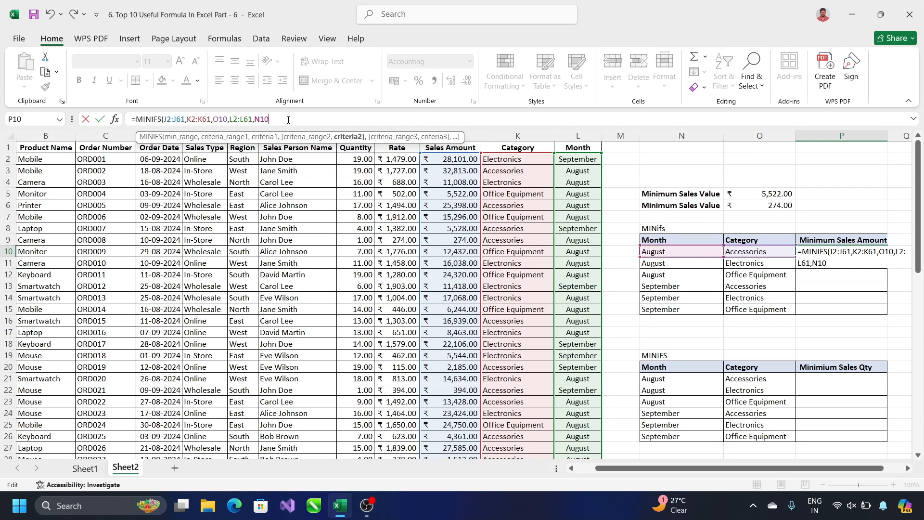
{"action": "key", "text": "Return"}
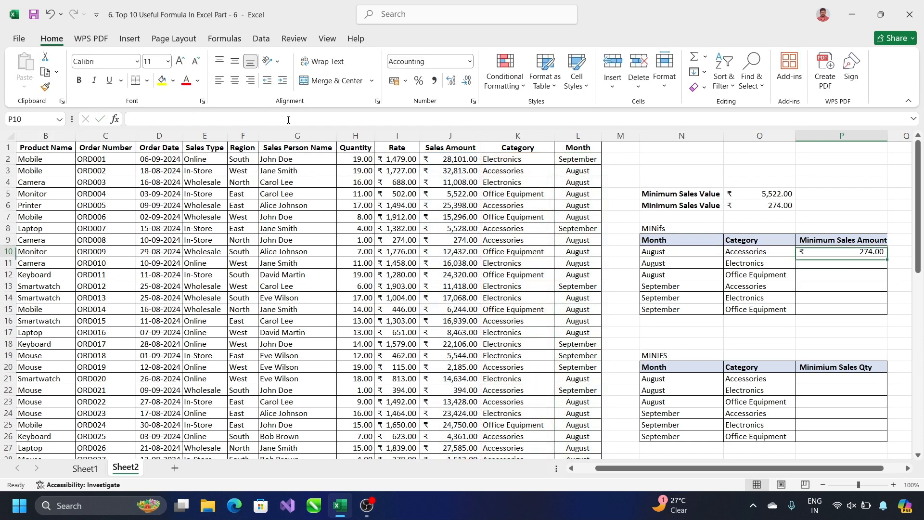
Copy the MINIFS formula from P10 down through P15 to fill the Minimum Sales Amount column.
{"action": "key", "text": "Up"}
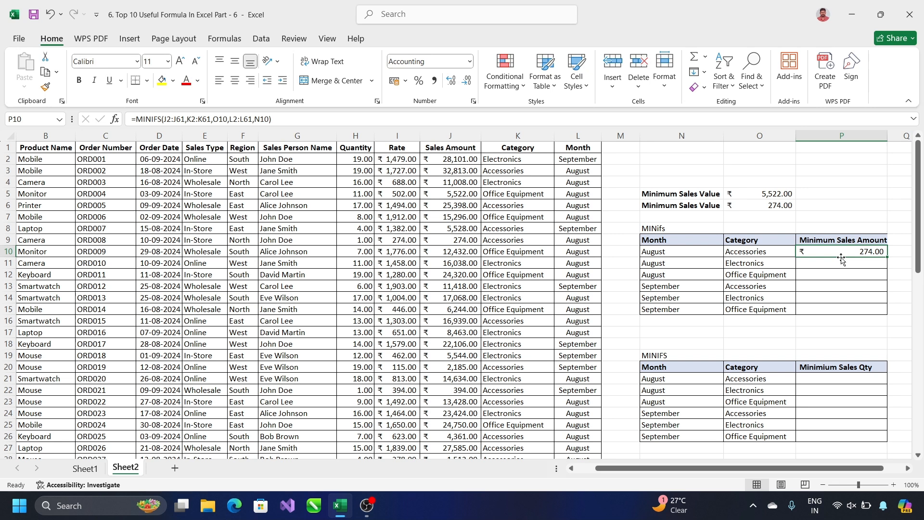
{"action": "key", "text": "ctrl+c"}
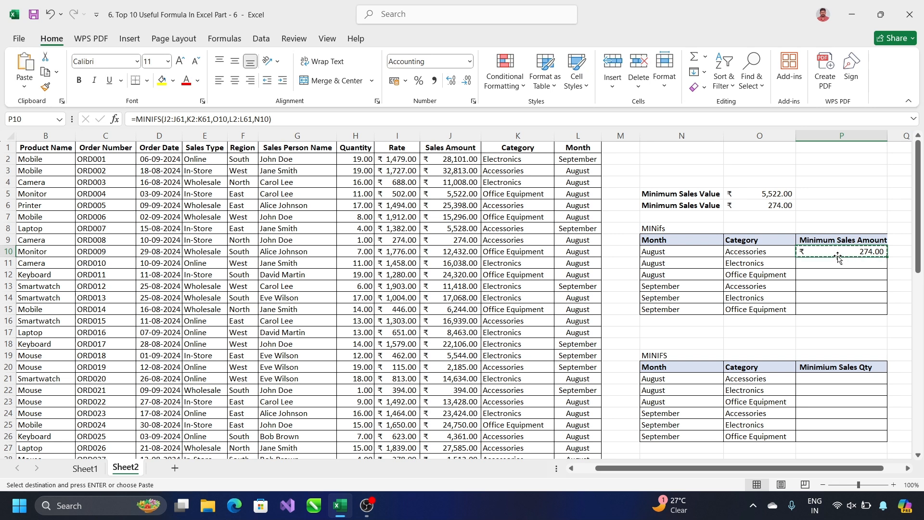
{"action": "key", "text": "shift+Down"}
{"action": "key", "text": "shift+Down"}
{"action": "key", "text": "shift+Down"}
{"action": "key", "text": "shift+Down"}
{"action": "key", "text": "shift+Down"}
{"action": "key", "text": "ctrl+v"}
{"action": "key", "text": "Escape"}
Examine the results and range references of the copied MINIFS formulas in P11:P15.
{"action": "left_click", "coordinate": [838, 258]}
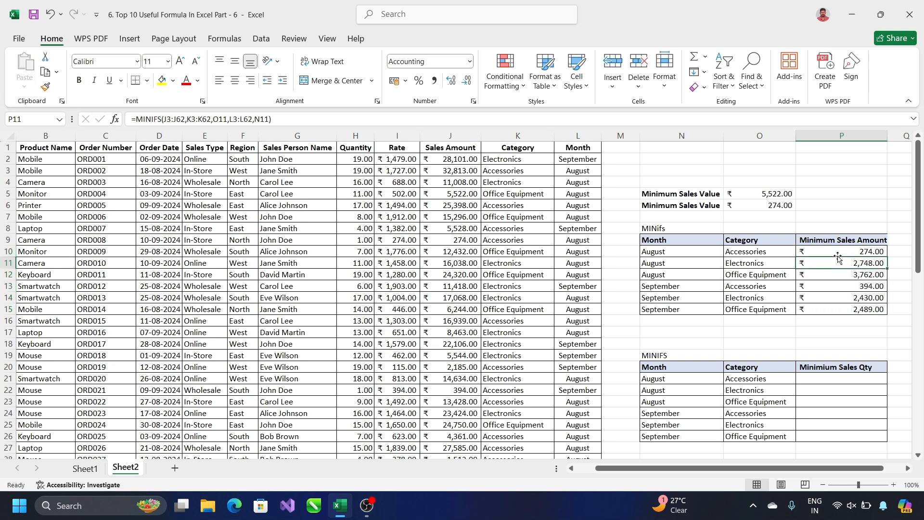
{"action": "key", "text": "Down"}
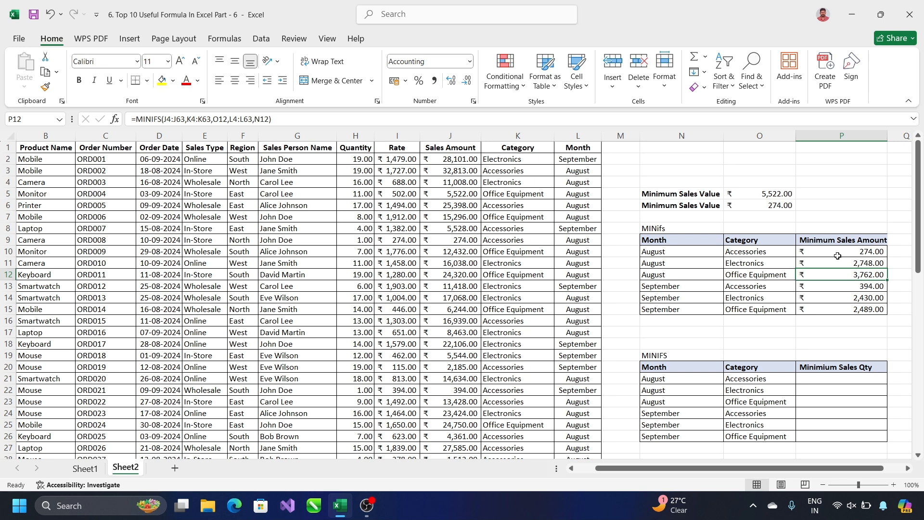
{"action": "key", "text": "Down"}
{"action": "key", "text": "Down"}
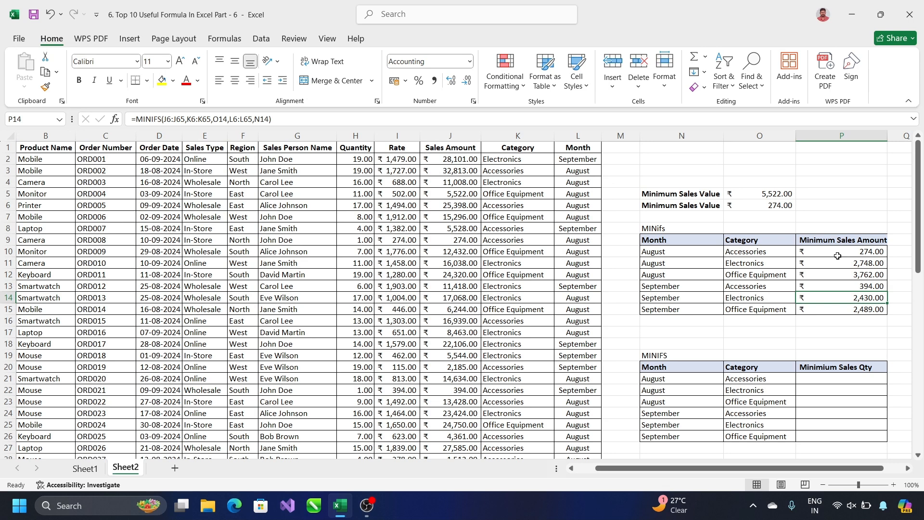
{"action": "key", "text": "Down"}
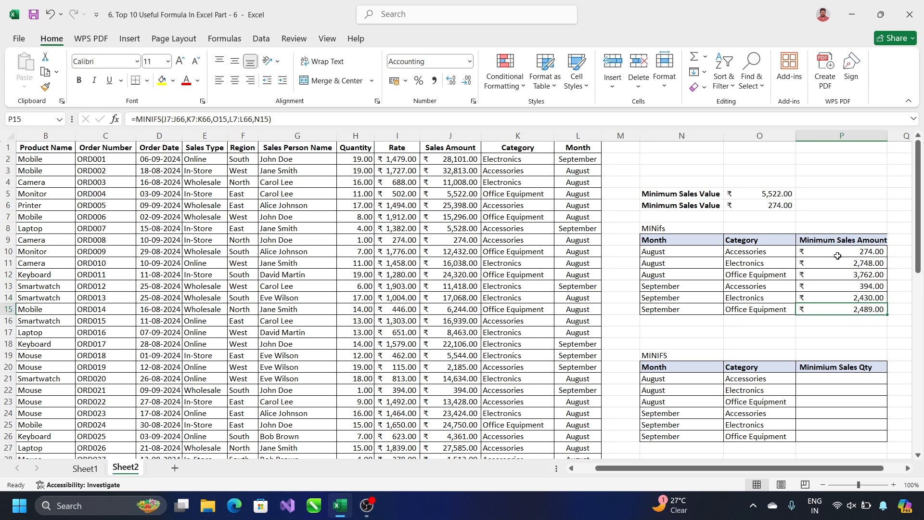
{"action": "left_click_drag", "start_coordinate": [839, 251], "coordinate": [833, 306]}
{"action": "left_click", "coordinate": [832, 345]}
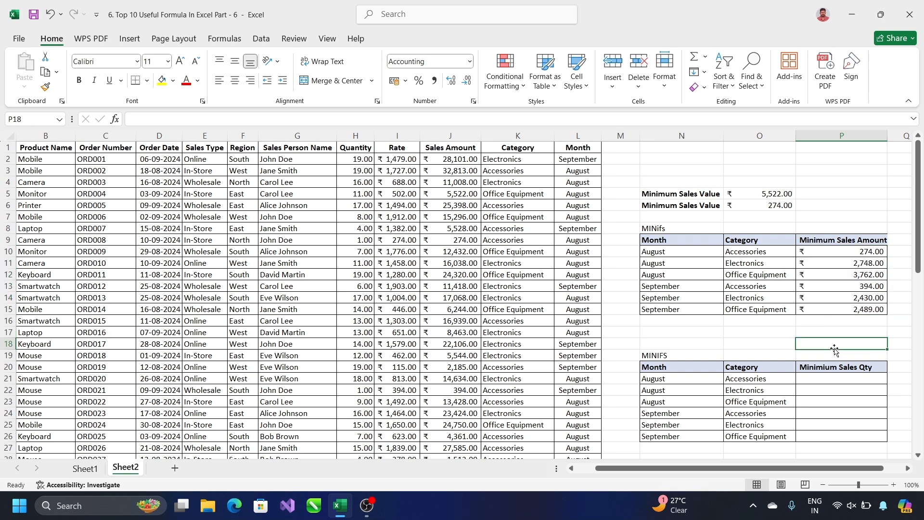
{"action": "double_click", "coordinate": [834, 264]}
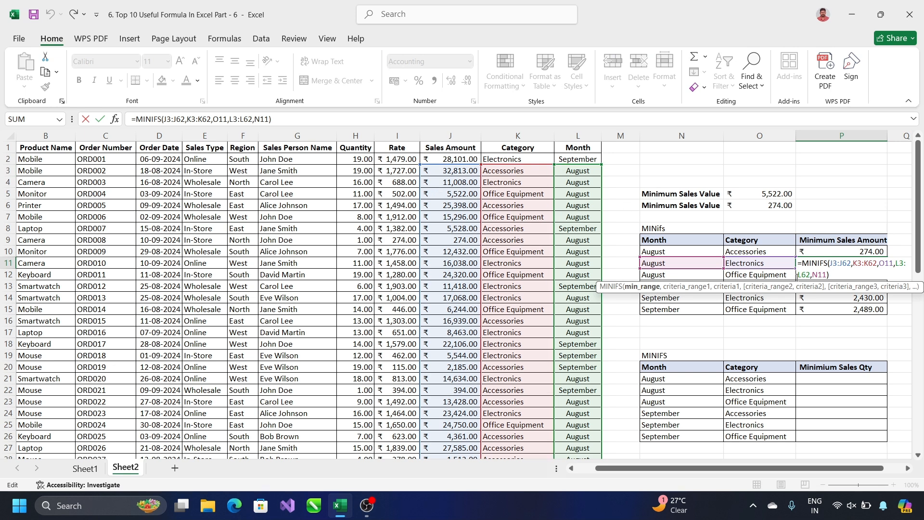
{"action": "key", "text": "shift+Return"}
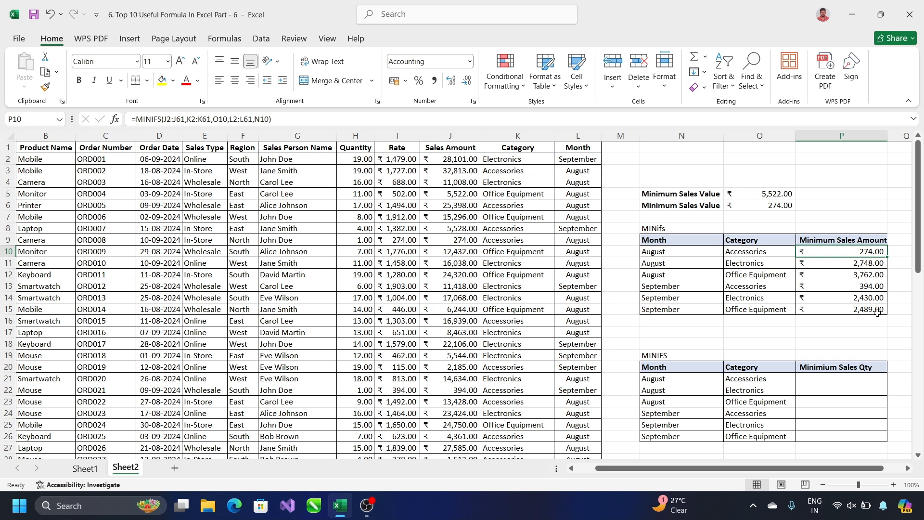
Rewrite the formula in P10 as MINIFS with the Sales Amount data locked as $J$2:$J$61 for the minimum range.
{"action": "type", "text": "=min"}
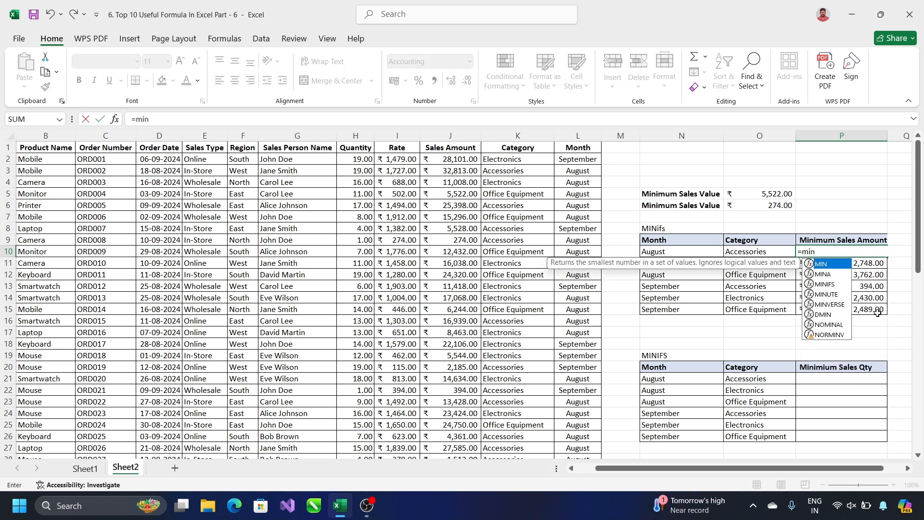
{"action": "key", "text": "Down"}
{"action": "key", "text": "Down"}
{"action": "key", "text": "Tab"}
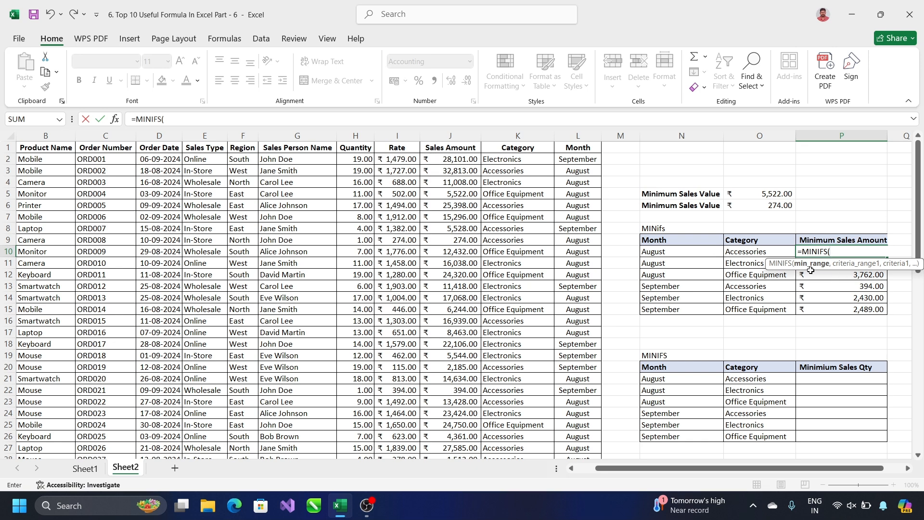
{"action": "left_click", "coordinate": [449, 159]}
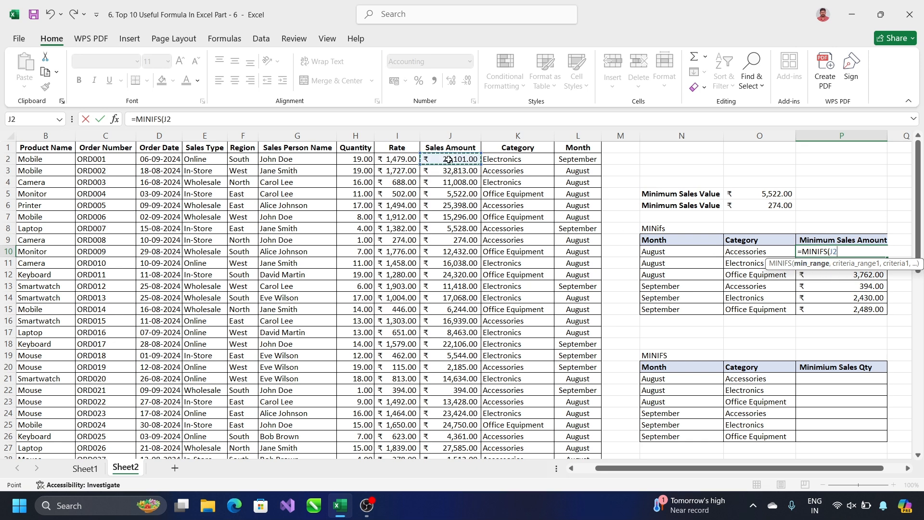
{"action": "key", "text": "ctrl+shift+Down"}
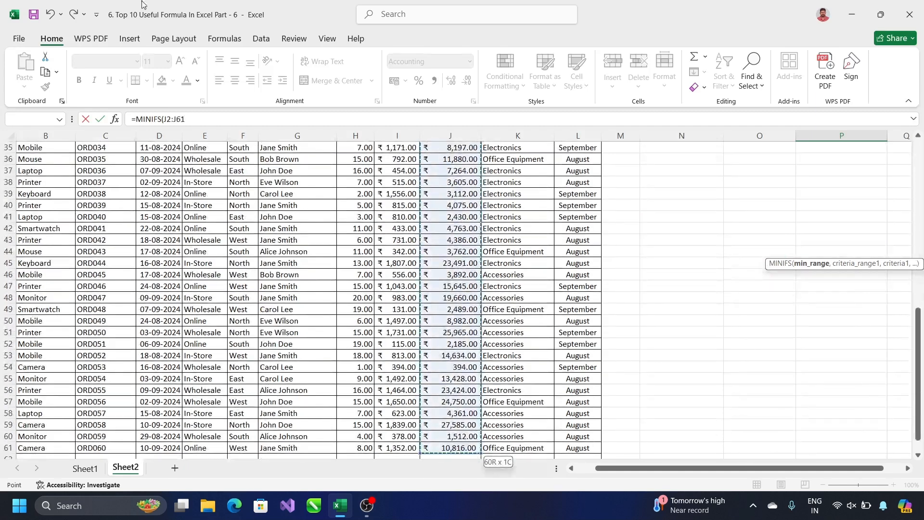
{"action": "left_click_drag", "start_coordinate": [170, 115], "coordinate": [165, 115]}
{"action": "key", "text": "F4"}
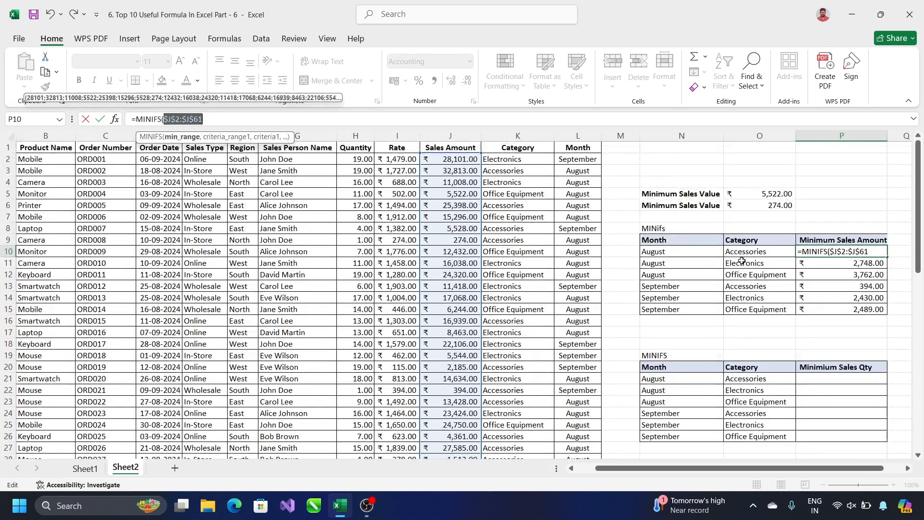
{"action": "left_click", "coordinate": [268, 122]}
{"action": "type", "text": ","}
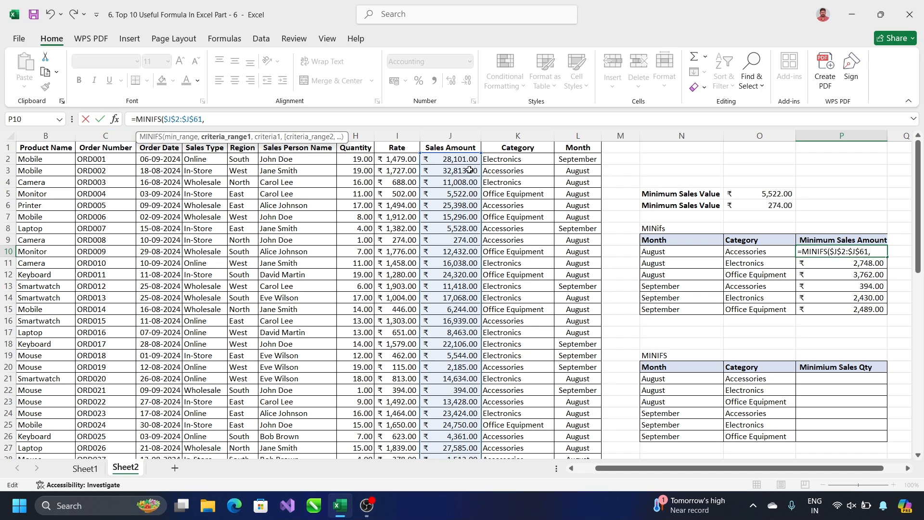
Add the Category data as the first criteria range, locked as $K$2:$K$61.
{"action": "left_click_drag", "start_coordinate": [502, 163], "coordinate": [530, 436]}
{"action": "scroll", "coordinate": [370, 303], "scroll_direction": "up", "scroll_amount": 12}
{"action": "left_click_drag", "start_coordinate": [229, 119], "coordinate": [204, 119]}
{"action": "key", "text": "F4"}
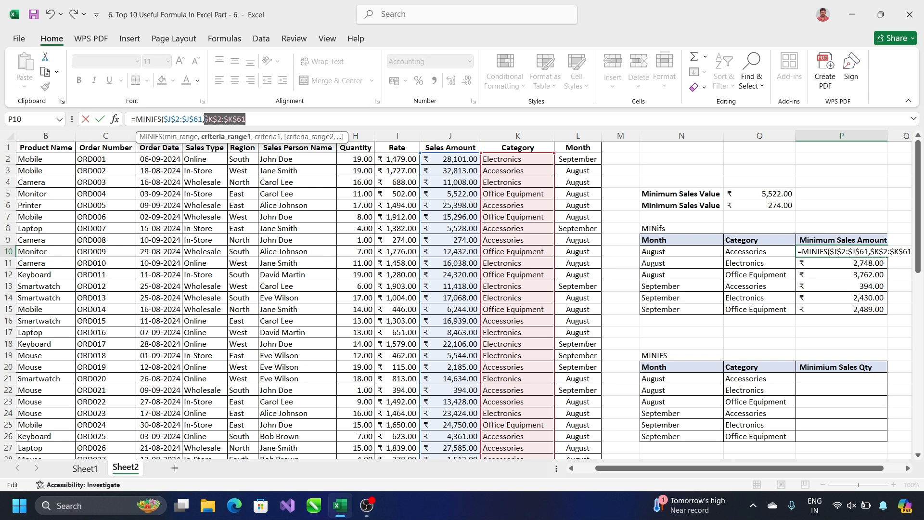
{"action": "left_click", "coordinate": [286, 119]}
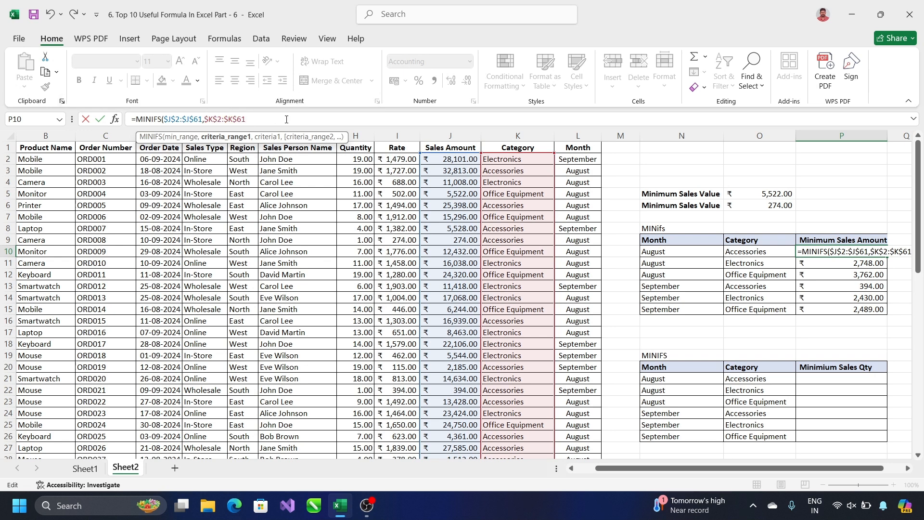
{"action": "type", "text": ","}
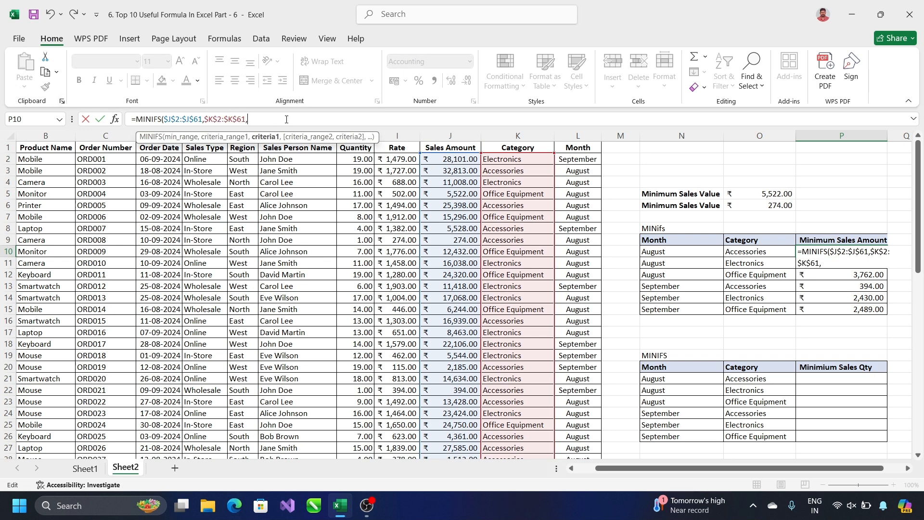
Use the Accessories cell O10 as the first criterion, locking only its column as $O10.
{"action": "left_click", "coordinate": [774, 252]}
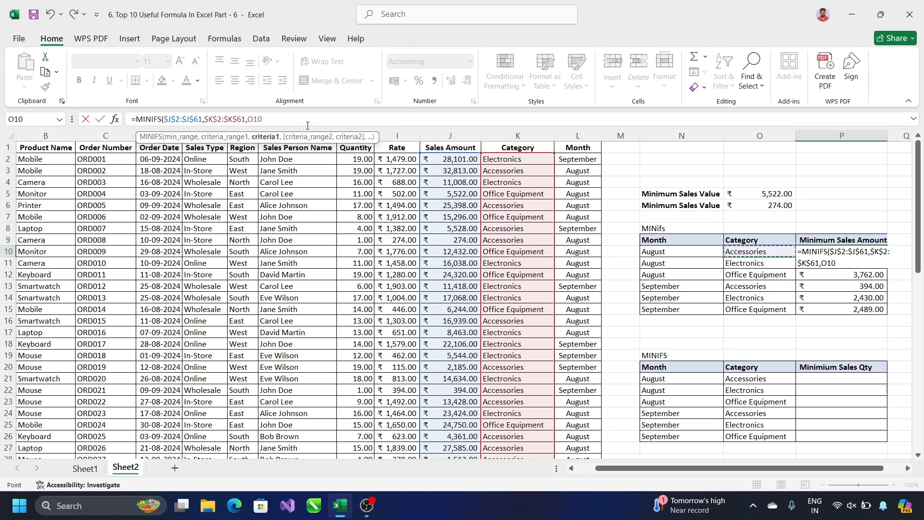
{"action": "key", "text": "F4"}
{"action": "key", "text": "F4"}
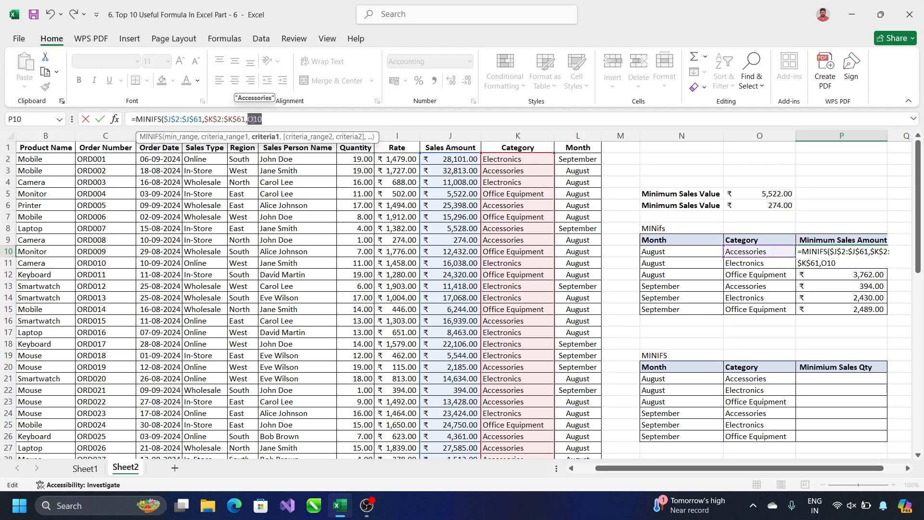
{"action": "key", "text": "F4"}
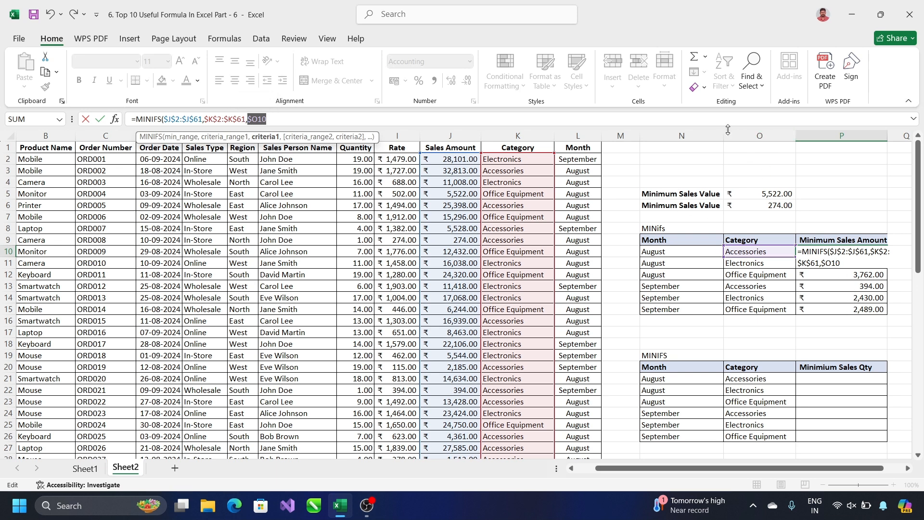
{"action": "left_click", "coordinate": [298, 122]}
{"action": "type", "text": ","}
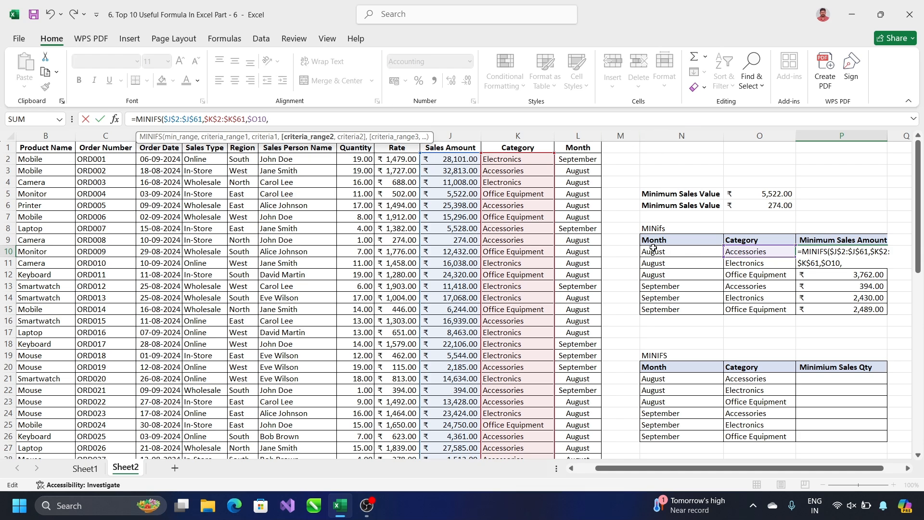
Add the Month data as the second criteria range, locked as $L$2:$L$61.
{"action": "left_click", "coordinate": [569, 160]}
{"action": "left_click_drag", "start_coordinate": [568, 159], "coordinate": [586, 424]}
{"action": "left_click_drag", "start_coordinate": [313, 119], "coordinate": [268, 119]}
{"action": "key", "text": "F4"}
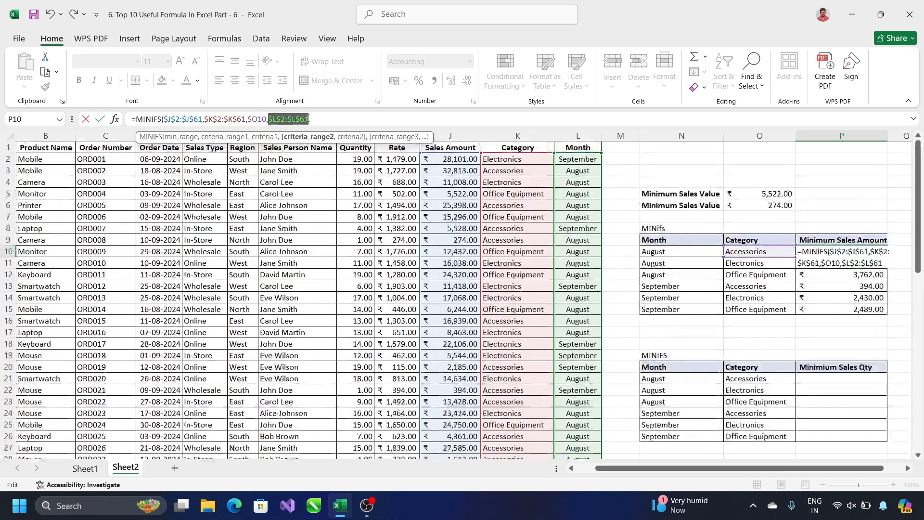
{"action": "left_click", "coordinate": [336, 119]}
{"action": "type", "text": ","}
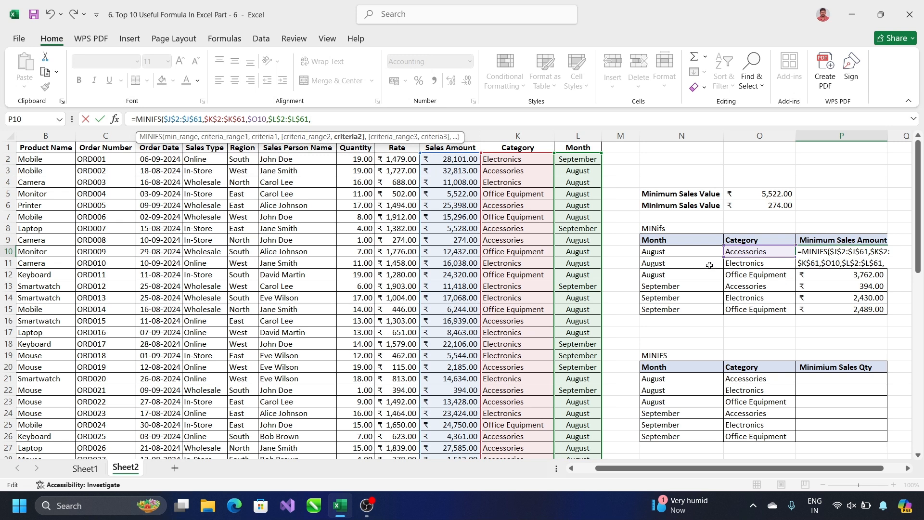
Set the second criterion to the August cell with only its column locked, $N10, and complete the formula.
{"action": "left_click", "coordinate": [664, 250]}
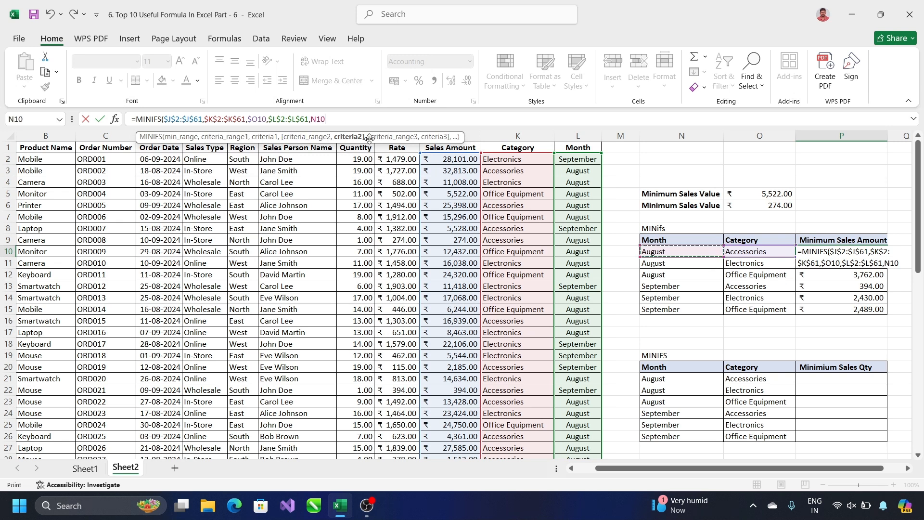
{"action": "double_click", "coordinate": [320, 119]}
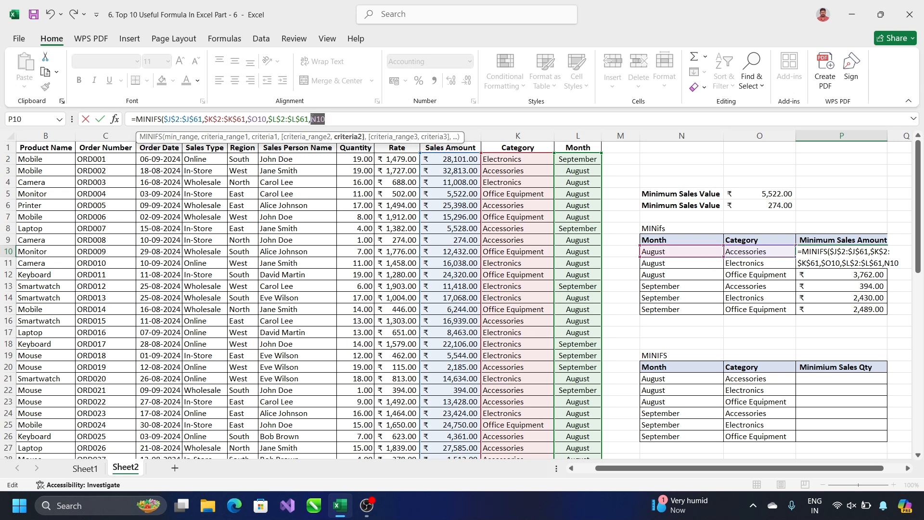
{"action": "key", "text": "F4"}
{"action": "key", "text": "F4"}
{"action": "key", "text": "F4"}
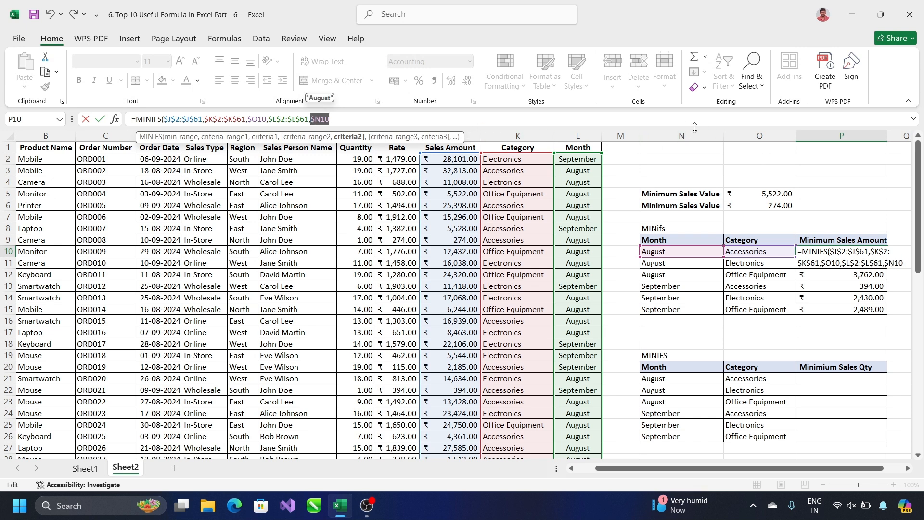
{"action": "left_click", "coordinate": [436, 118]}
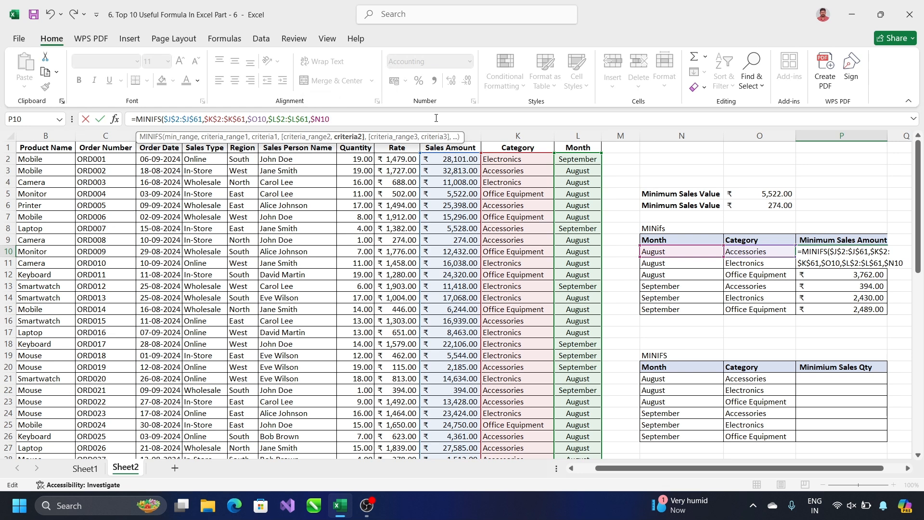
{"action": "type", "text": ")"}
{"action": "key", "text": "ctrl+Return"}
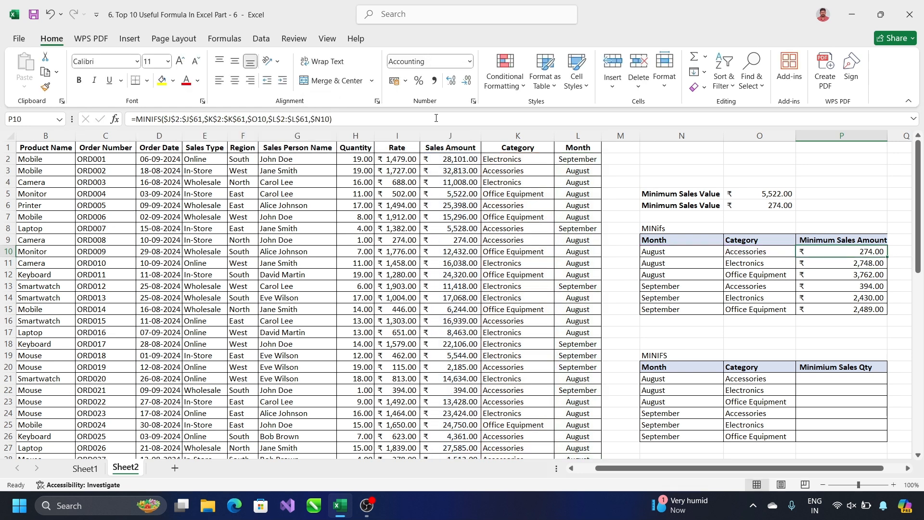
Copy the locked MINIFS formula from P10 down through P15 and check the references in P11.
{"action": "key", "text": "ctrl+c"}
{"action": "key", "text": "ctrl+shift+Down"}
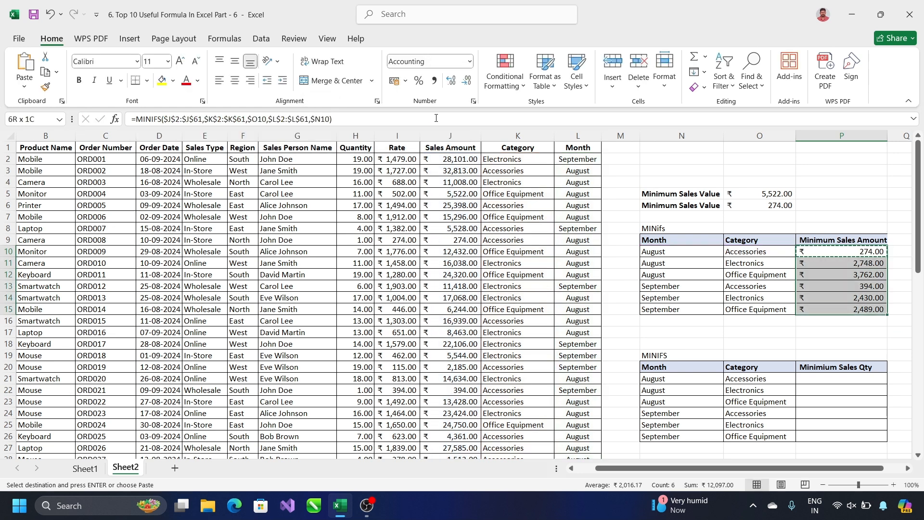
{"action": "key", "text": "Escape"}
{"action": "key", "text": "Down"}
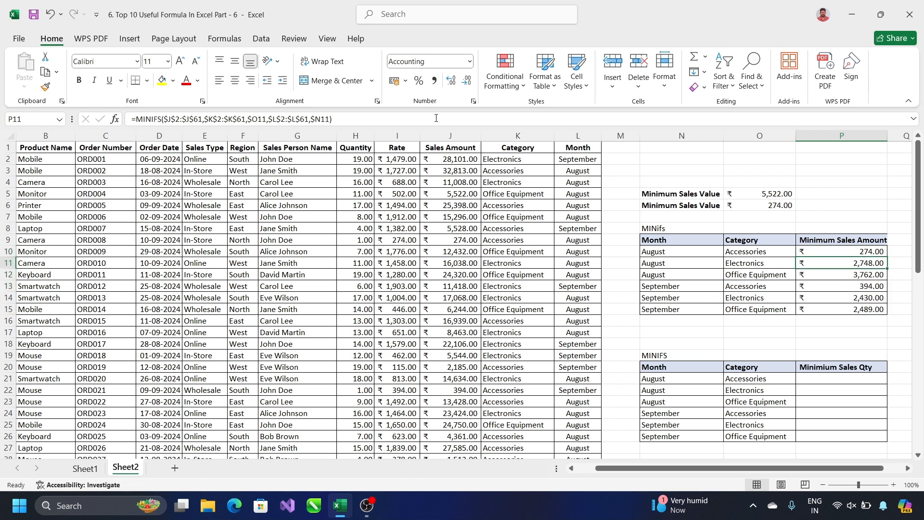
{"action": "key", "text": "F2"}
{"action": "key", "text": "Escape"}
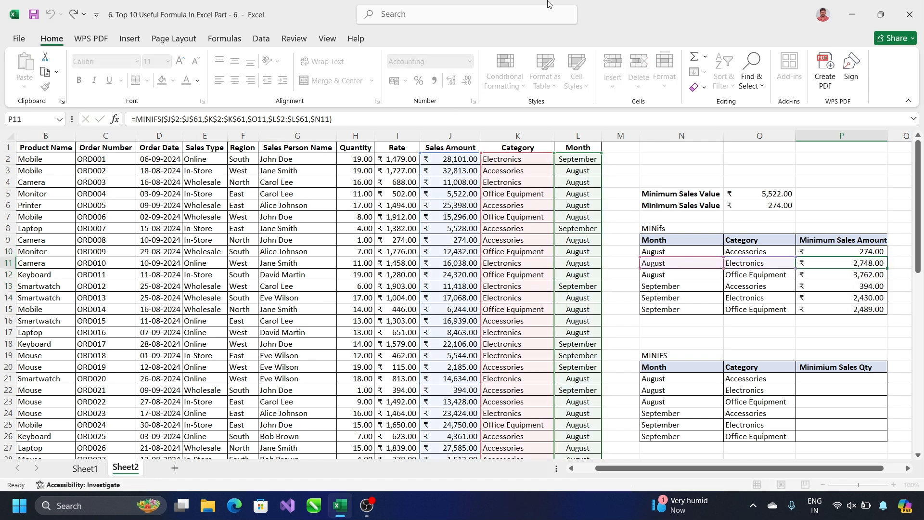
Undo the copied formulas and compare the range references in P10 with the unlocked ones in P11.
{"action": "key", "text": "ctrl+z"}
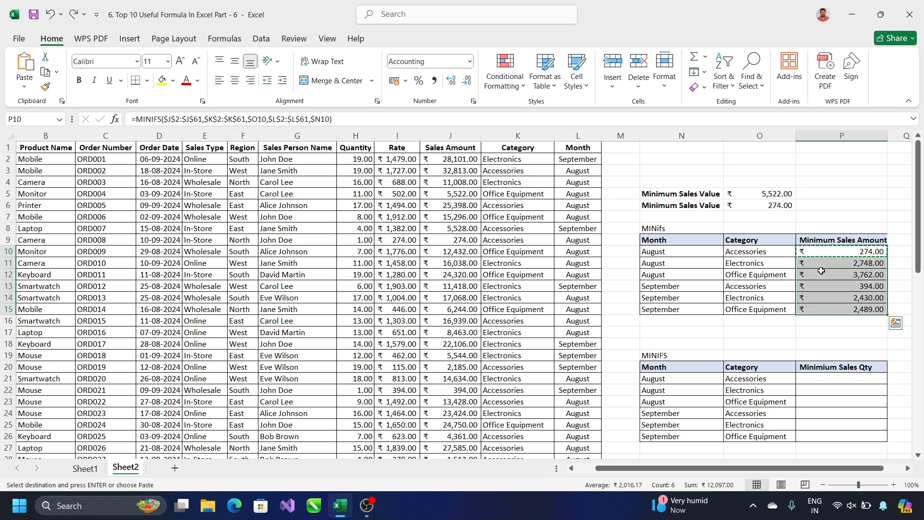
{"action": "left_click", "coordinate": [843, 275]}
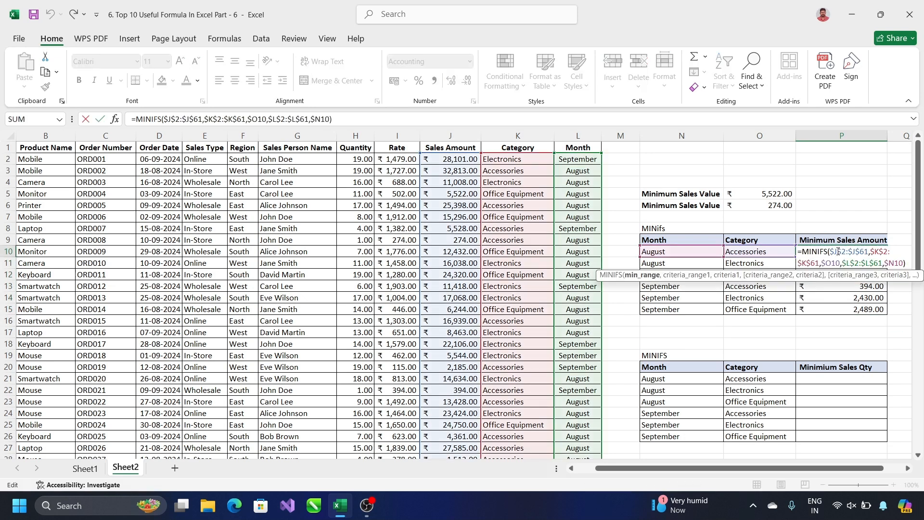
{"action": "key", "text": "Return"}
{"action": "left_click", "coordinate": [850, 287]}
{"action": "left_click", "coordinate": [841, 264]}
{"action": "double_click", "coordinate": [841, 264]}
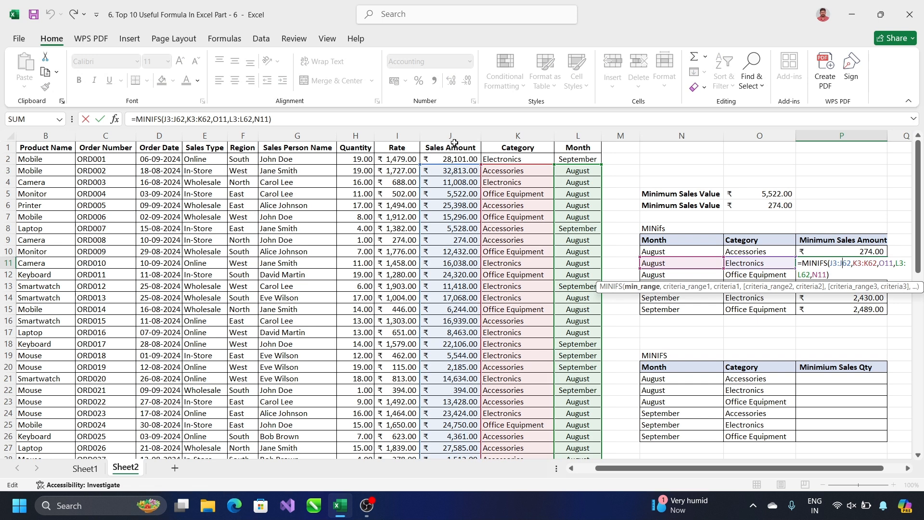
{"action": "left_click", "coordinate": [2, 170]}
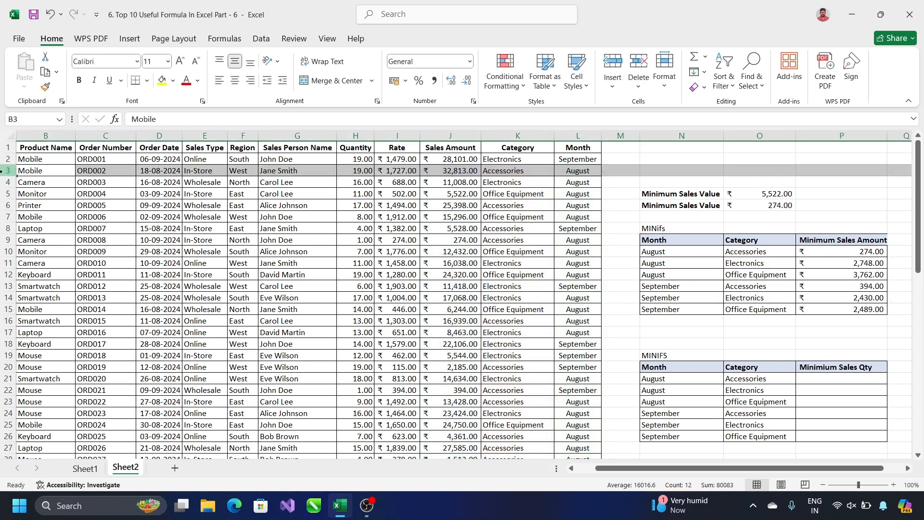
Copy the locked MINIFS formula from P10 into P11 and check its references.
{"action": "left_click", "coordinate": [847, 252]}
{"action": "key", "text": "ctrl+c"}
{"action": "left_click", "coordinate": [850, 265]}
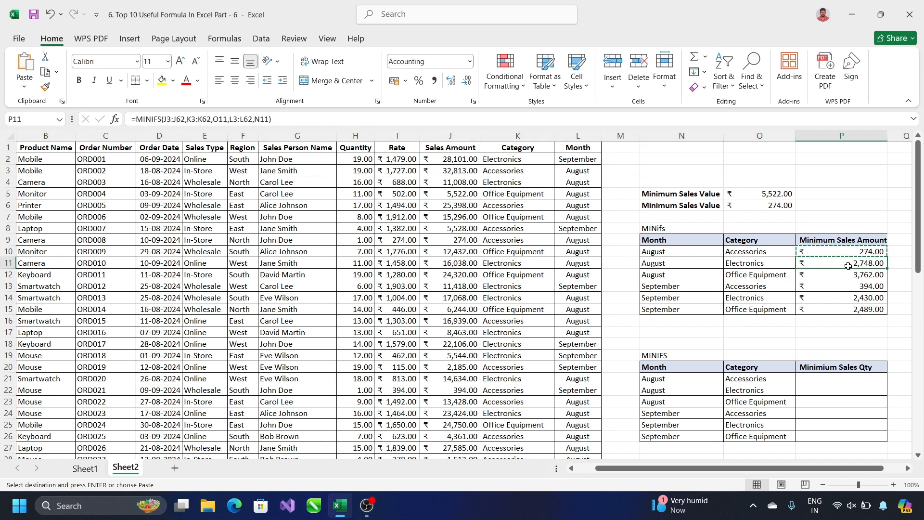
{"action": "key", "text": "ctrl+v"}
{"action": "key", "text": "Escape"}
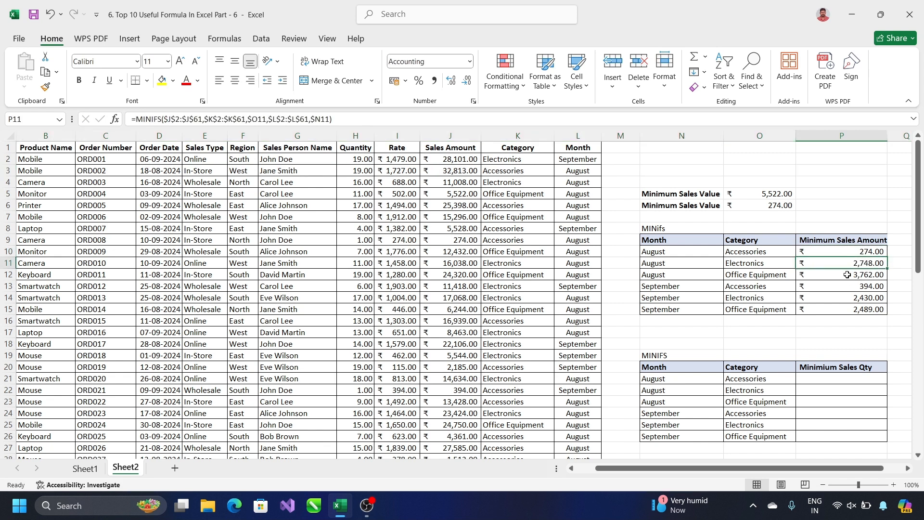
{"action": "key", "text": "F2"}
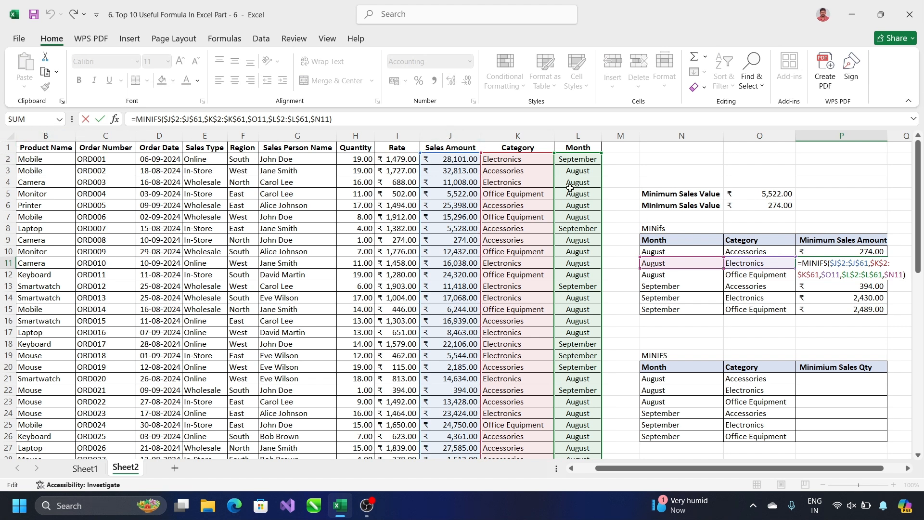
{"action": "key", "text": "ctrl+Return"}
Copy the MINIFS formula from P11 down through P15 to update the remaining Minimum Sales Amount cells.
{"action": "key", "text": "ctrl+c"}
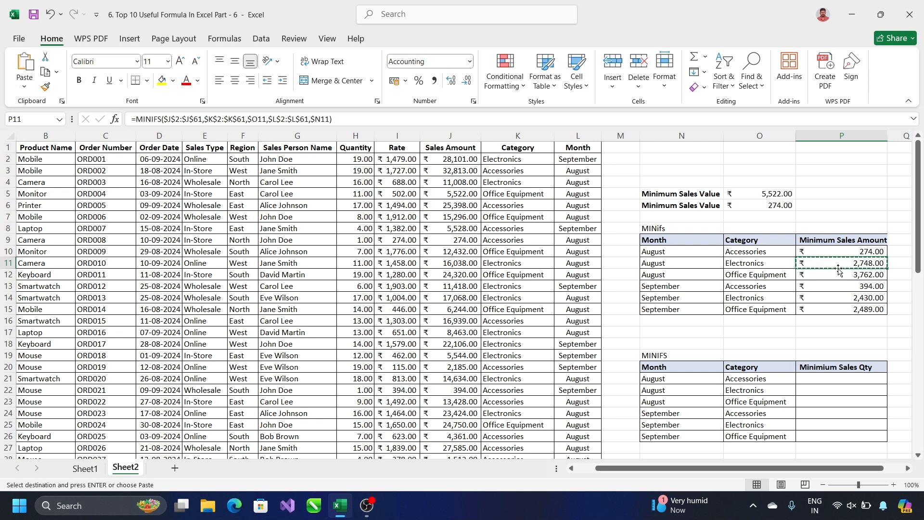
{"action": "key", "text": "ctrl+shift+Down"}
{"action": "key", "text": "ctrl+v"}
{"action": "key", "text": "Escape"}
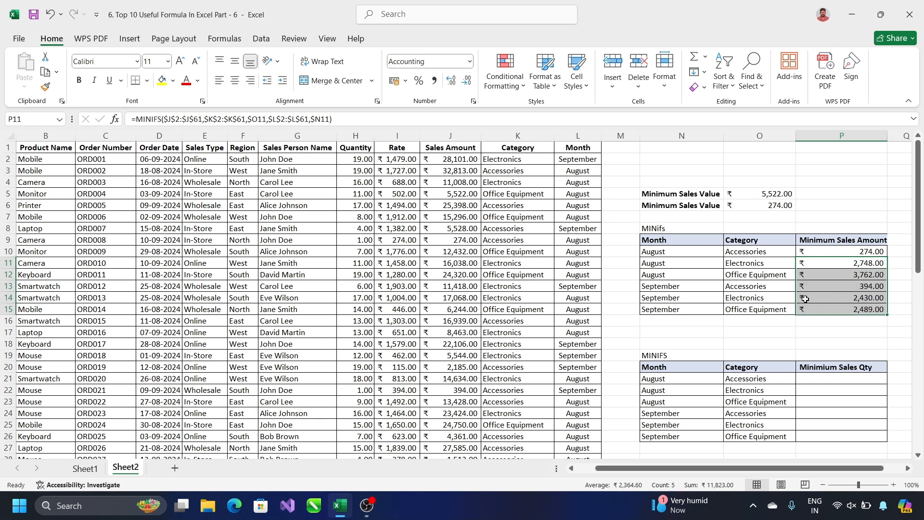
{"action": "left_click_drag", "start_coordinate": [447, 159], "coordinate": [478, 228]}
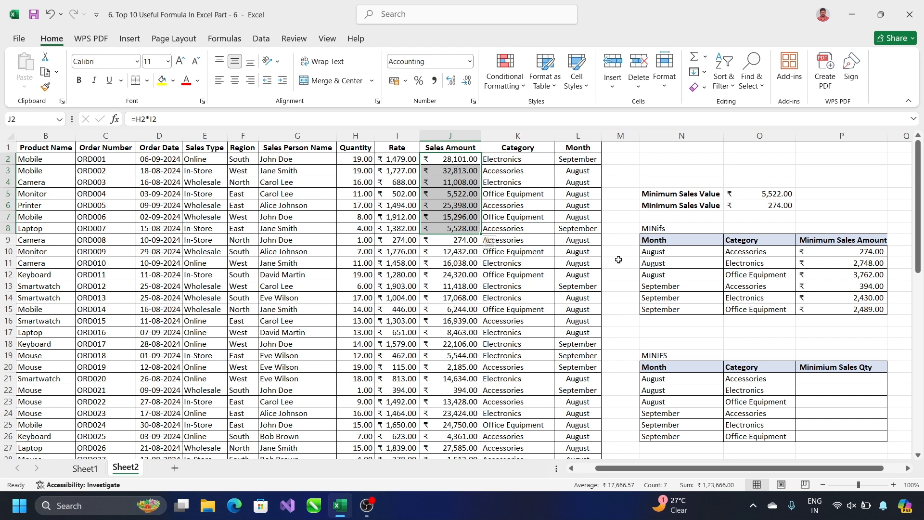
{"action": "scroll", "coordinate": [781, 387], "scroll_direction": "down", "scroll_amount": 2}
{"action": "scroll", "coordinate": [671, 323], "scroll_direction": "up", "scroll_amount": 2}
Start a MINIFS formula in P21 with the Quantity data locked as $H$2:$H$61 for the minimum range.
{"action": "left_click", "coordinate": [818, 384]}
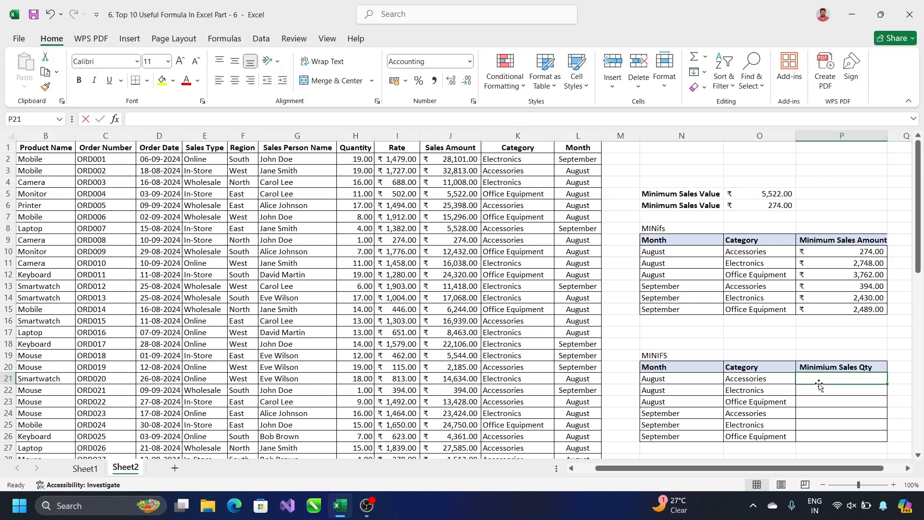
{"action": "type", "text": "=min"}
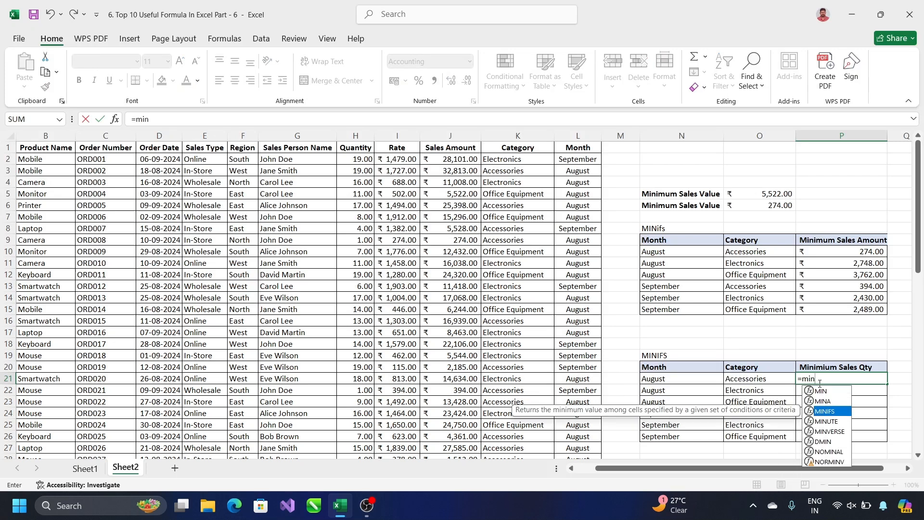
{"action": "key", "text": "Tab"}
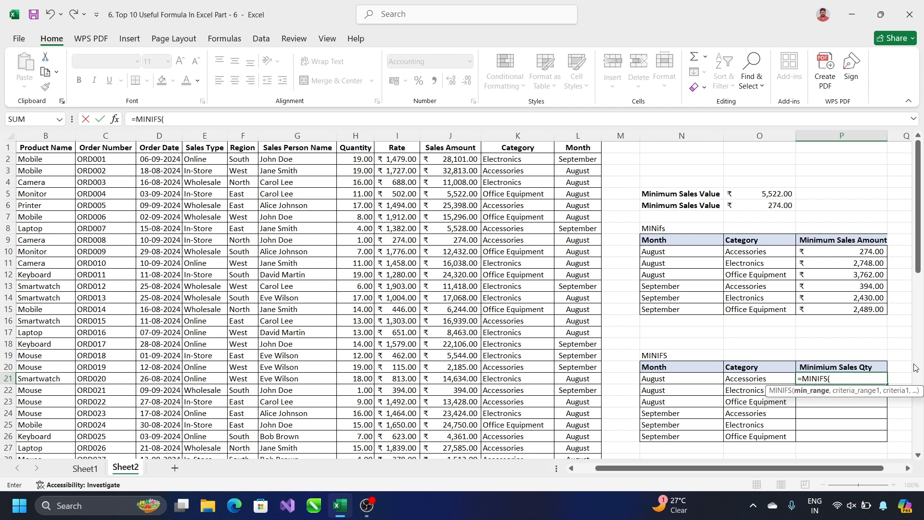
{"action": "left_click", "coordinate": [364, 159]}
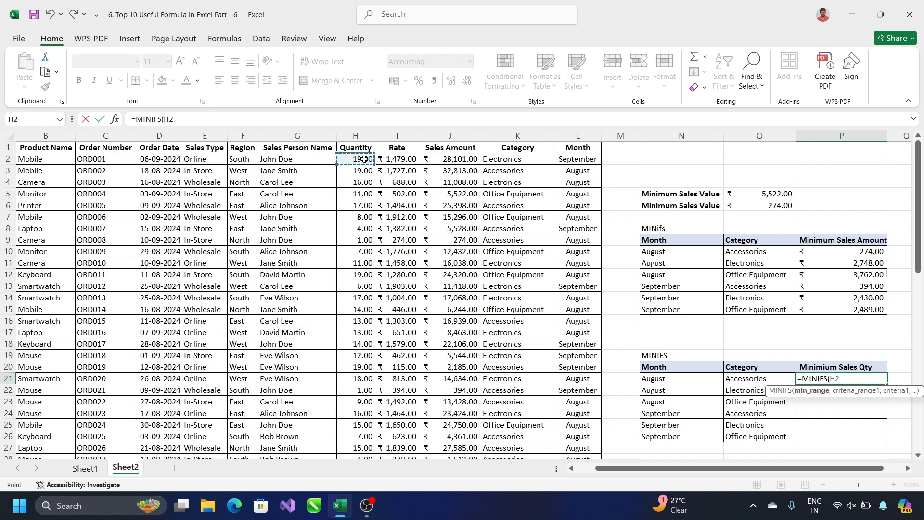
{"action": "key", "text": "ctrl+shift+Down"}
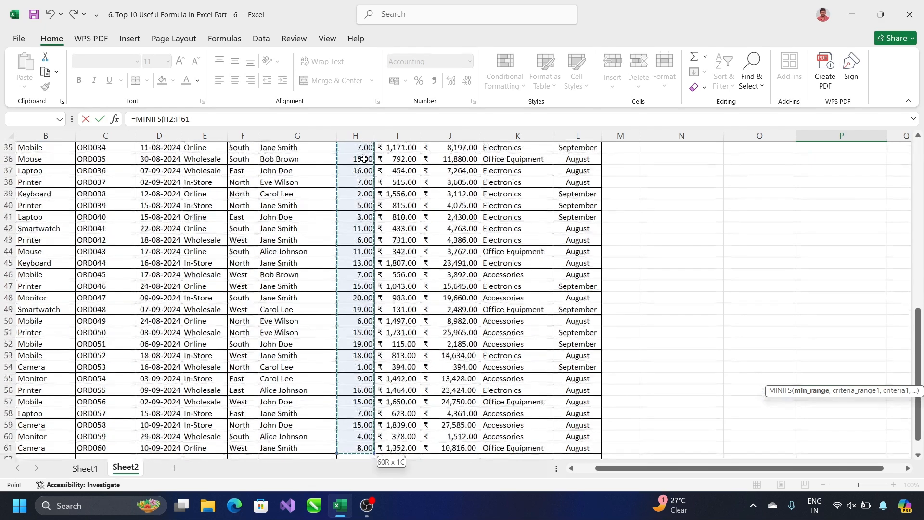
{"action": "scroll", "coordinate": [364, 160], "scroll_direction": "up", "scroll_amount": 11}
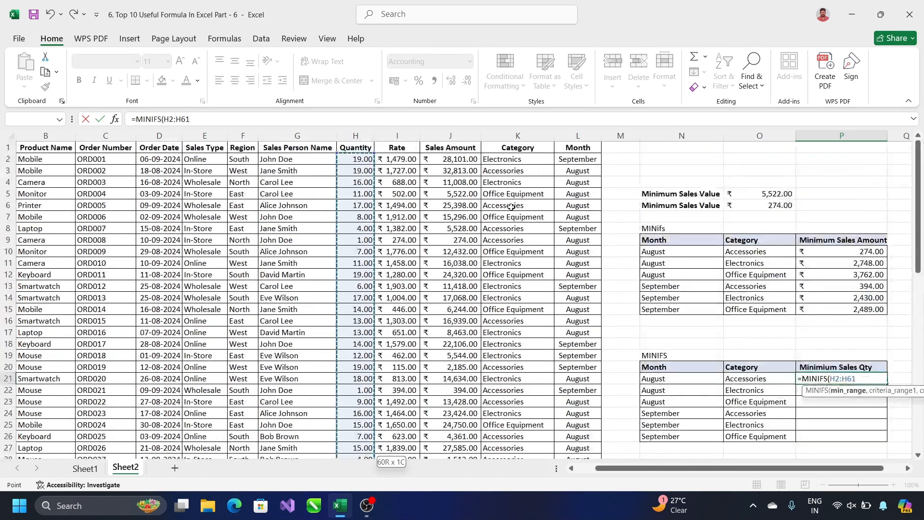
{"action": "left_click_drag", "start_coordinate": [191, 119], "coordinate": [165, 119]}
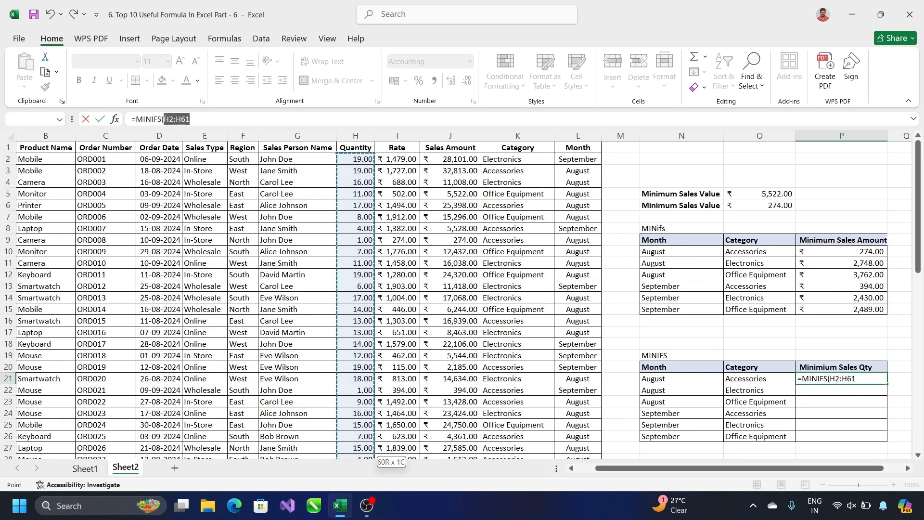
{"action": "key", "text": "F4"}
{"action": "type", "text": ","}
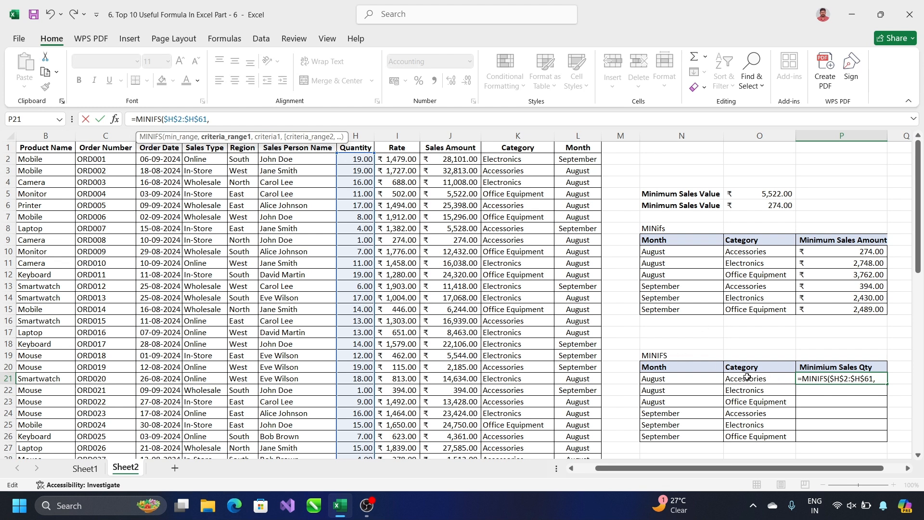
Add the Category data as the first criteria range of the P21 formula, locked as $K$2:$K$61.
{"action": "left_click", "coordinate": [495, 159]}
{"action": "key", "text": "ctrl+shift+Down"}
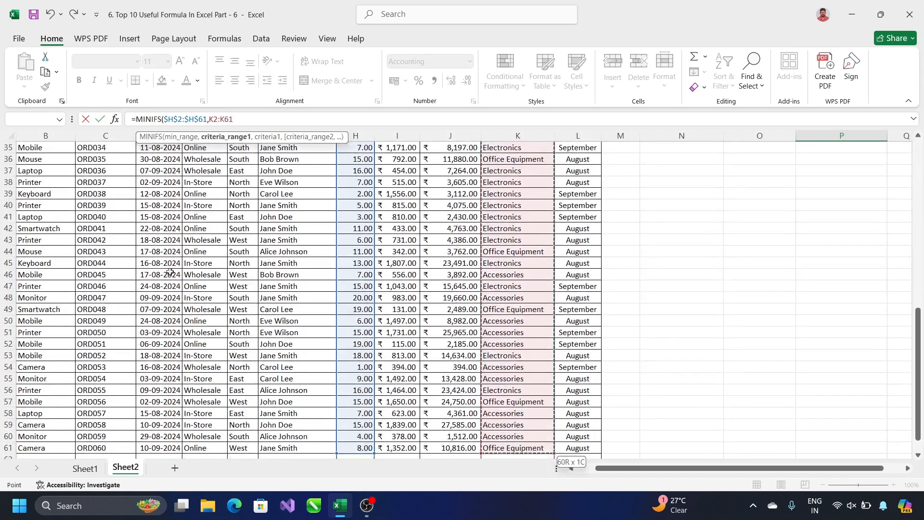
{"action": "left_click_drag", "start_coordinate": [236, 119], "coordinate": [212, 118]}
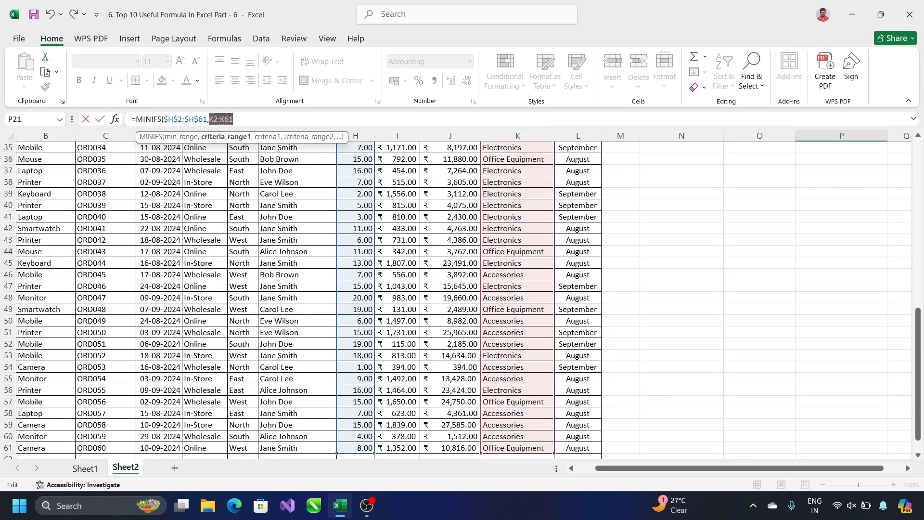
{"action": "key", "text": "F4"}
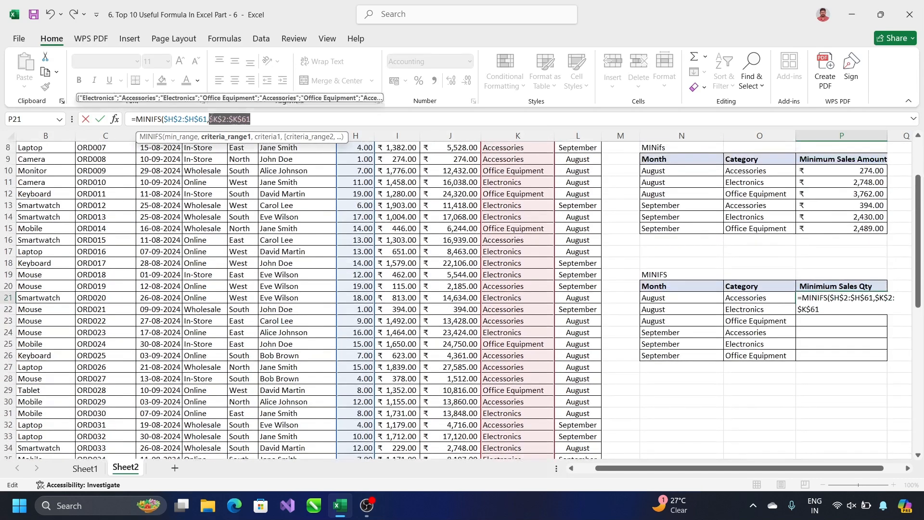
{"action": "left_click", "coordinate": [736, 297]}
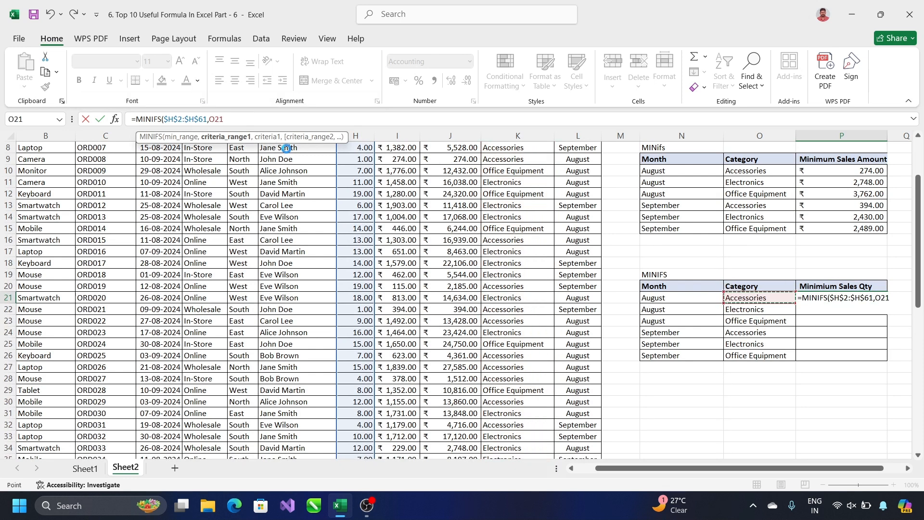
{"action": "key", "text": "ctrl+z"}
{"action": "type", "text": ","}
Set the first criterion to the category cell O21 with only its column locked, as $O21.
{"action": "left_click", "coordinate": [762, 294]}
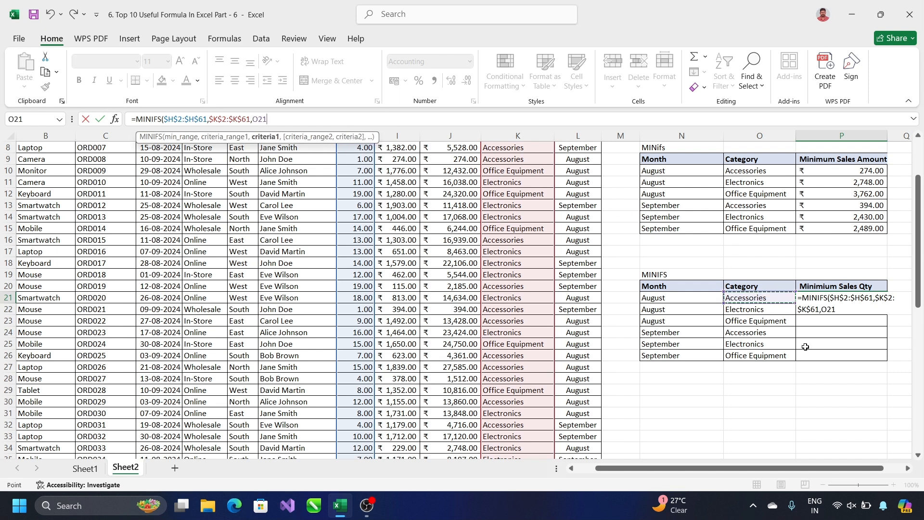
{"action": "left_click_drag", "start_coordinate": [267, 119], "coordinate": [253, 119]}
{"action": "key", "text": "F4"}
{"action": "key", "text": "F4"}
{"action": "key", "text": "F4"}
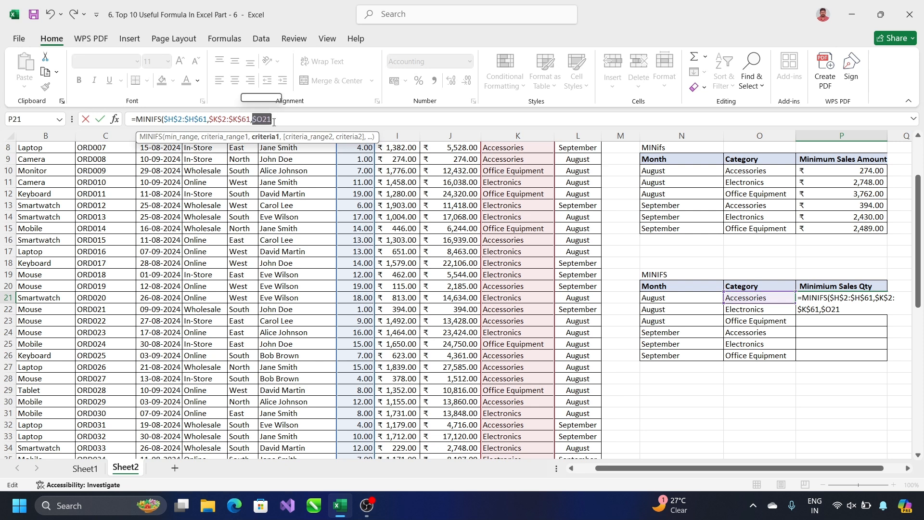
{"action": "left_click", "coordinate": [286, 120]}
{"action": "type", "text": ","}
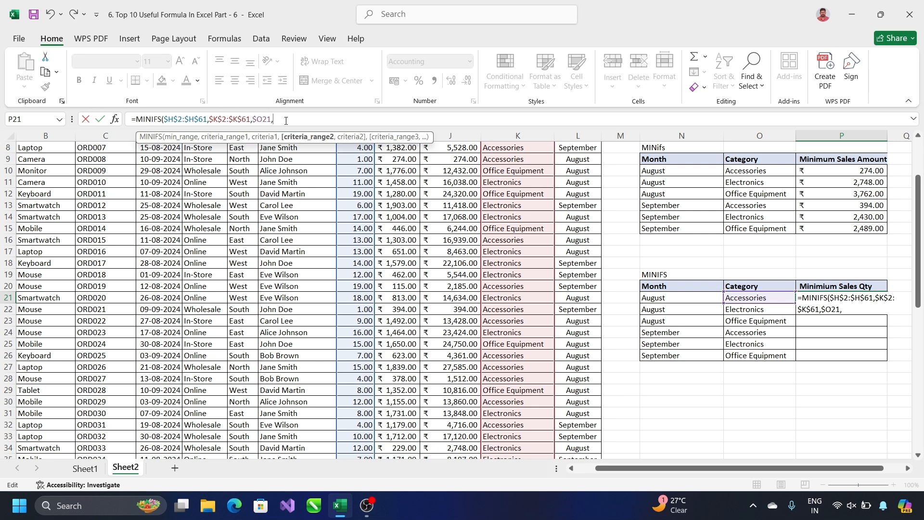
Add the Month data as the second criteria range of the P21 formula, locked as $L$2:$L$61.
{"action": "scroll", "coordinate": [502, 250], "scroll_direction": "up", "scroll_amount": 3}
{"action": "left_click_drag", "start_coordinate": [576, 160], "coordinate": [617, 459]}
{"action": "scroll", "coordinate": [436, 147], "scroll_direction": "up", "scroll_amount": 9}
{"action": "left_click_drag", "start_coordinate": [297, 118], "coordinate": [273, 118]}
{"action": "key", "text": "F4"}
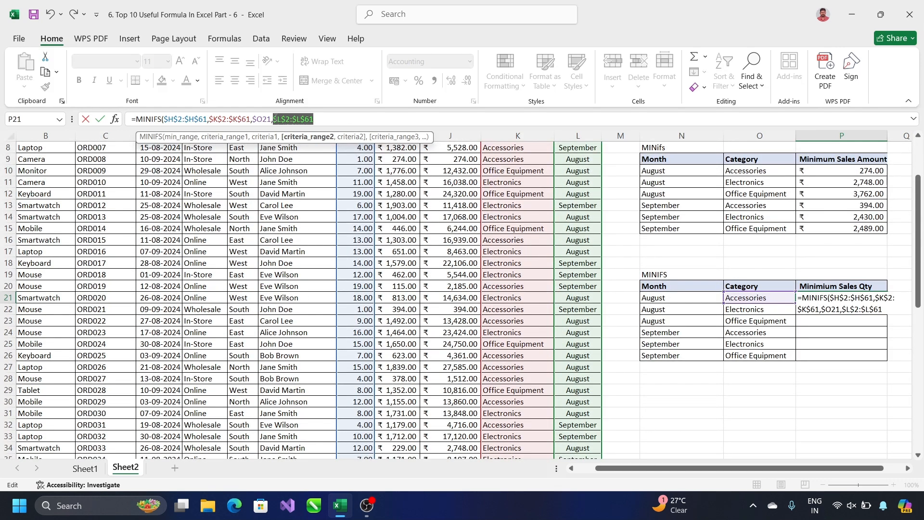
{"action": "type", "text": ","}
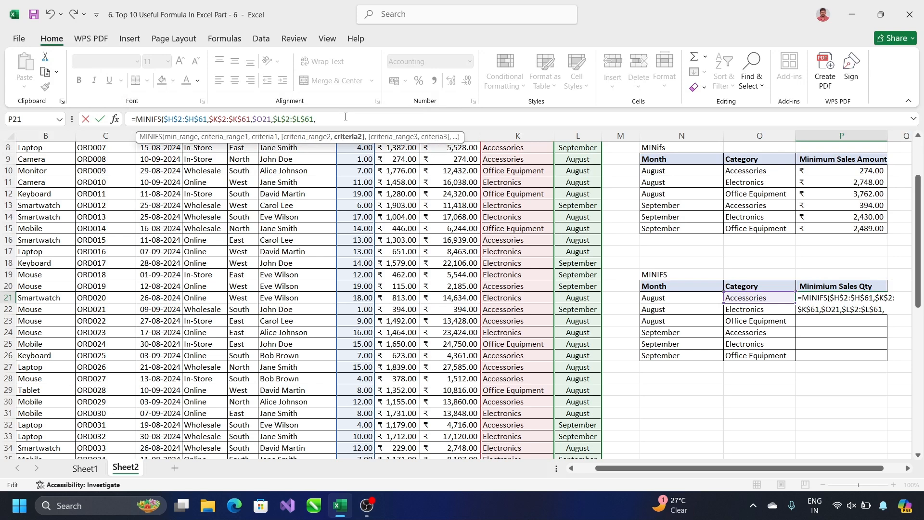
Set the second criterion to the month cell as $N21 with only its column locked, and complete the P21 formula.
{"action": "left_click", "coordinate": [648, 296]}
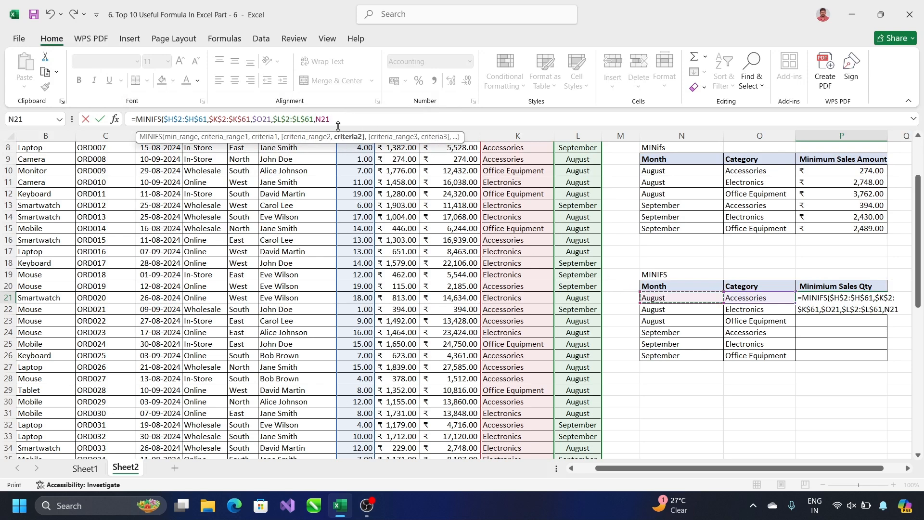
{"action": "left_click_drag", "start_coordinate": [328, 119], "coordinate": [316, 119]}
{"action": "key", "text": "F4"}
{"action": "key", "text": "F4"}
{"action": "key", "text": "F4"}
{"action": "left_click", "coordinate": [353, 119]}
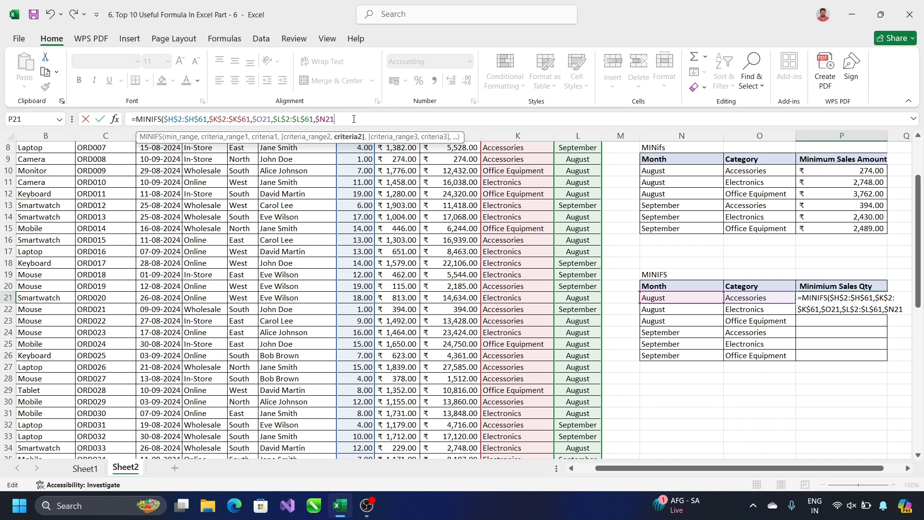
{"action": "key", "text": "Return"}
Copy the MINIFS formula from P21 down through P26 to fill the Minimum Sales Qty column.
{"action": "key", "text": "Up"}
{"action": "key", "text": "ctrl+c"}
{"action": "key", "text": "ctrl+shift+Down"}
{"action": "key", "text": "ctrl+shift+Up"}
{"action": "key", "text": "shift+Down"}
{"action": "key", "text": "shift+Down"}
{"action": "key", "text": "shift+Down"}
{"action": "key", "text": "shift+Down"}
{"action": "key", "text": "shift+Down"}
{"action": "key", "text": "ctrl+v"}
{"action": "key", "text": "Escape"}
{"action": "scroll", "coordinate": [639, 321], "scroll_direction": "up", "scroll_amount": 7}
{"action": "scroll", "coordinate": [639, 320], "scroll_direction": "down", "scroll_amount": 4}
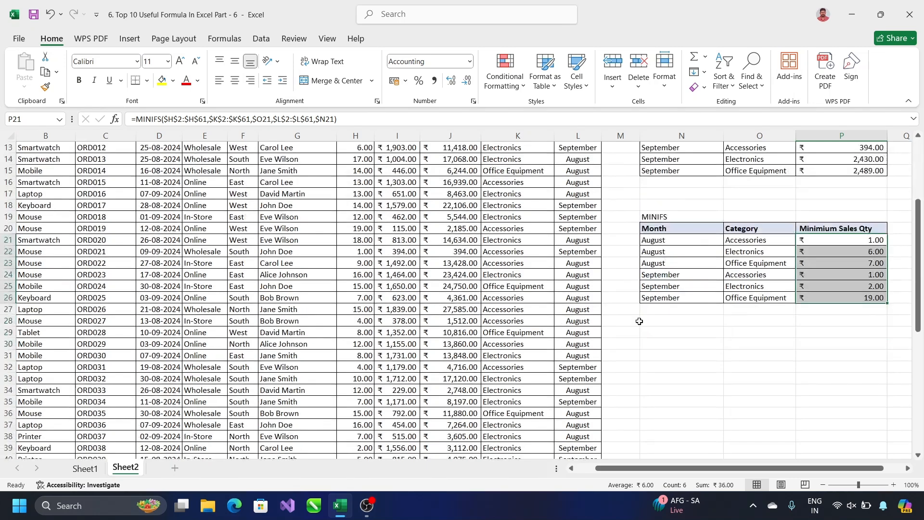
Examine the MINIFS formulas in P21 and P22 and match their quantities with the month and category in each row.
{"action": "left_click", "coordinate": [799, 364]}
{"action": "left_click", "coordinate": [848, 243]}
{"action": "left_click", "coordinate": [859, 250]}
{"action": "double_click", "coordinate": [858, 250]}
{"action": "key", "text": "Escape"}
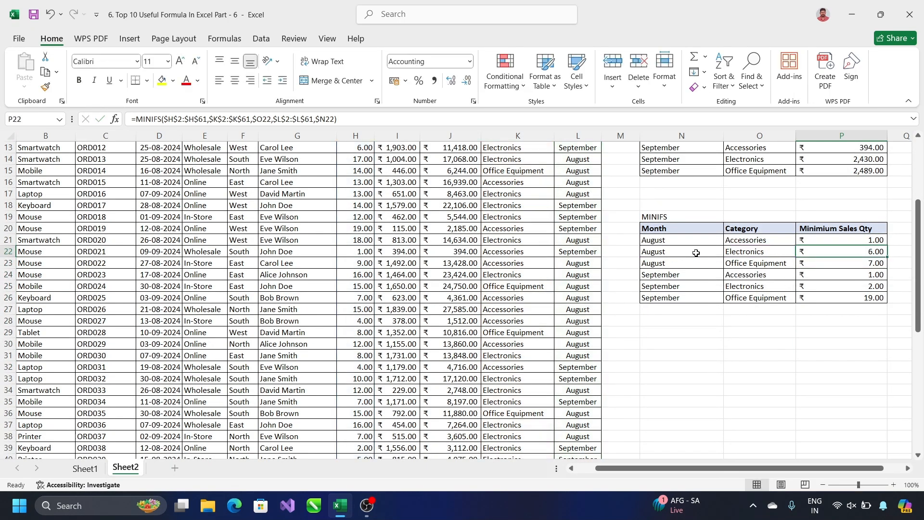
{"action": "left_click", "coordinate": [678, 239]}
{"action": "left_click", "coordinate": [781, 242]}
{"action": "left_click", "coordinate": [844, 243]}
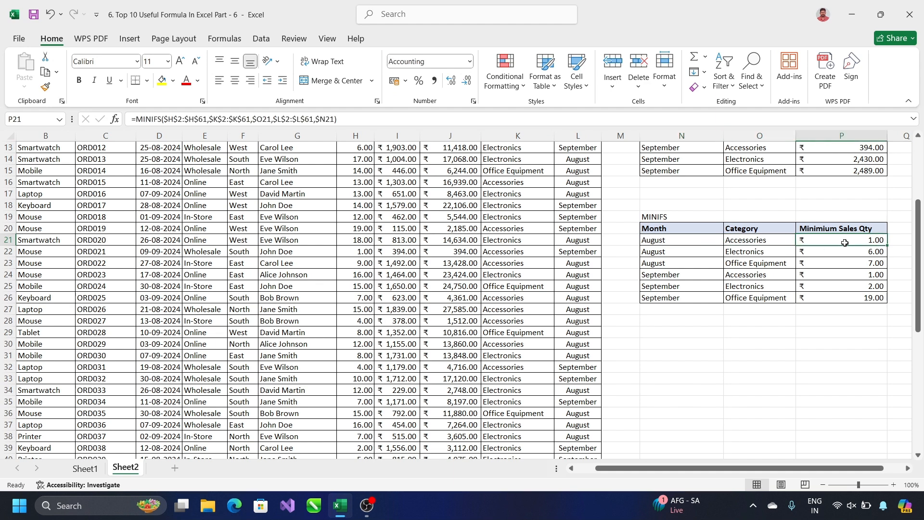
{"action": "left_click", "coordinate": [645, 252]}
{"action": "left_click", "coordinate": [760, 253]}
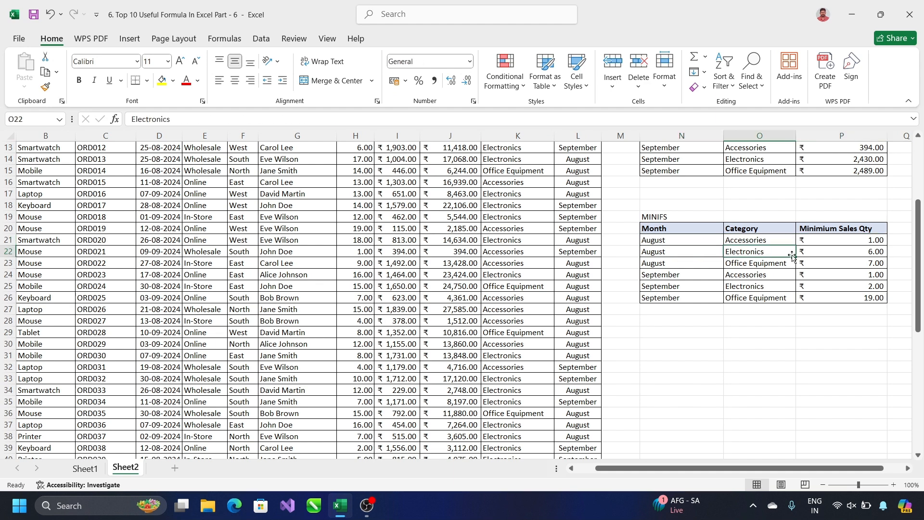
{"action": "left_click", "coordinate": [849, 258]}
{"action": "scroll", "coordinate": [737, 298], "scroll_direction": "up", "scroll_amount": 4}
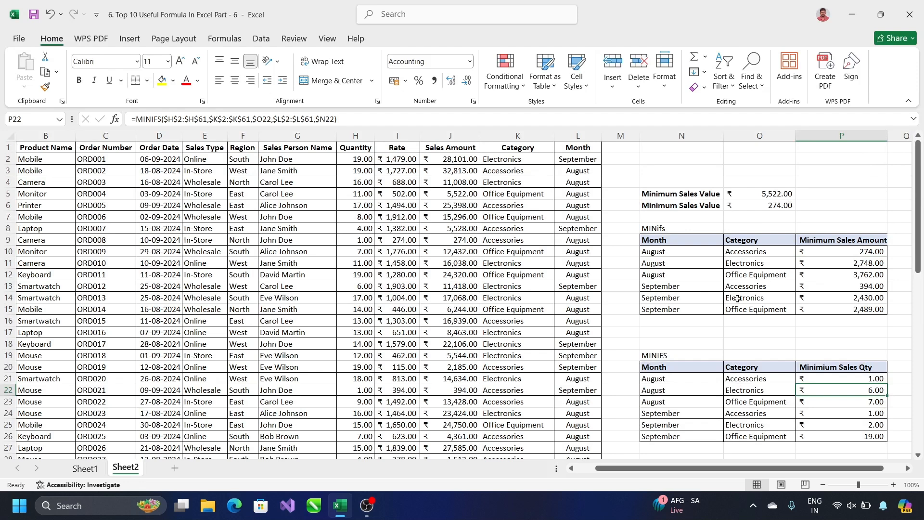